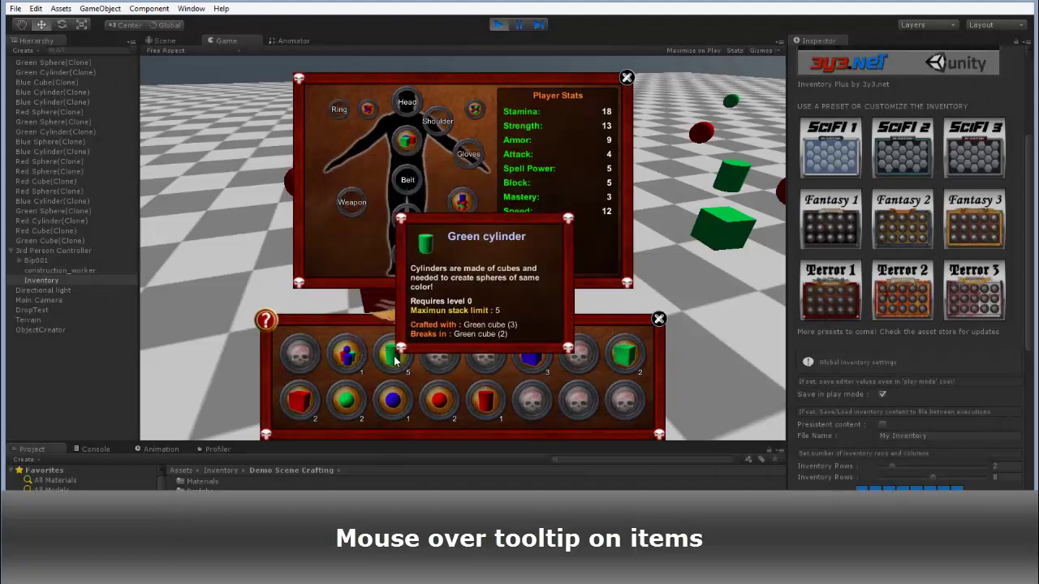
Step: Cycle the inventory panels through the SciFi 1–3 and Fantasy 3–1 skin presets
mouse_move(392, 398)
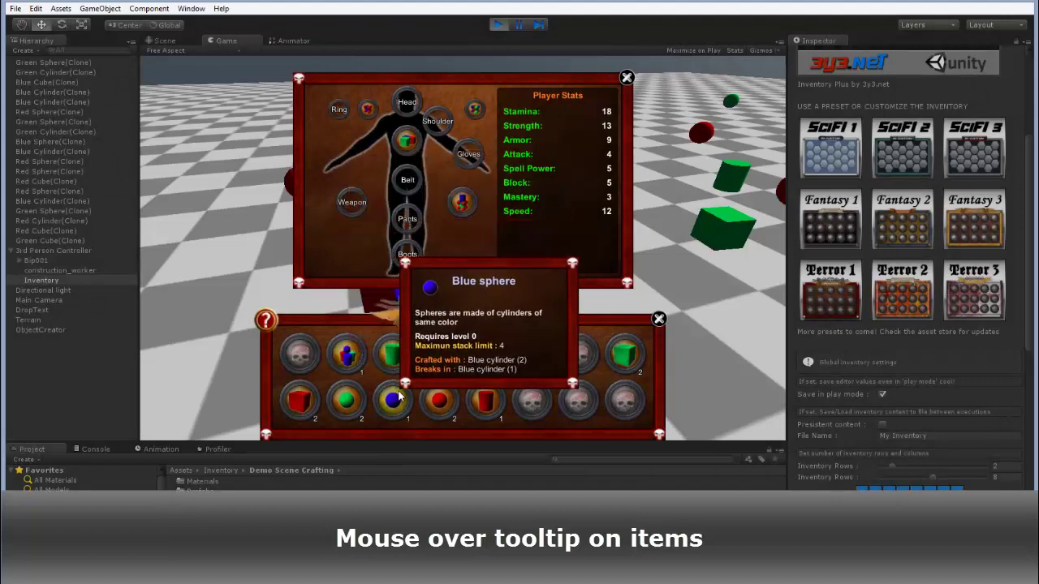
click(829, 150)
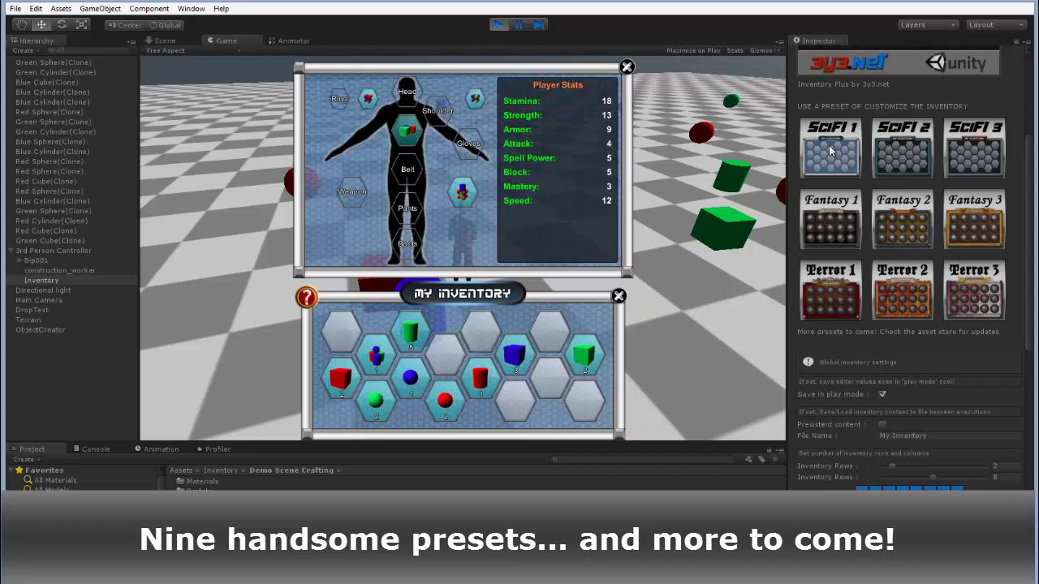
click(905, 159)
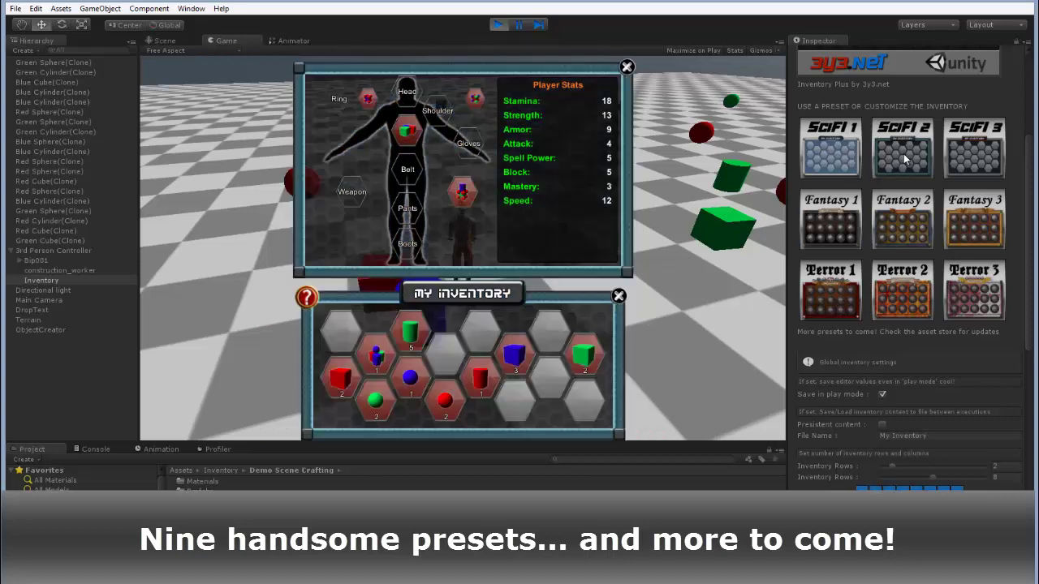
click(972, 167)
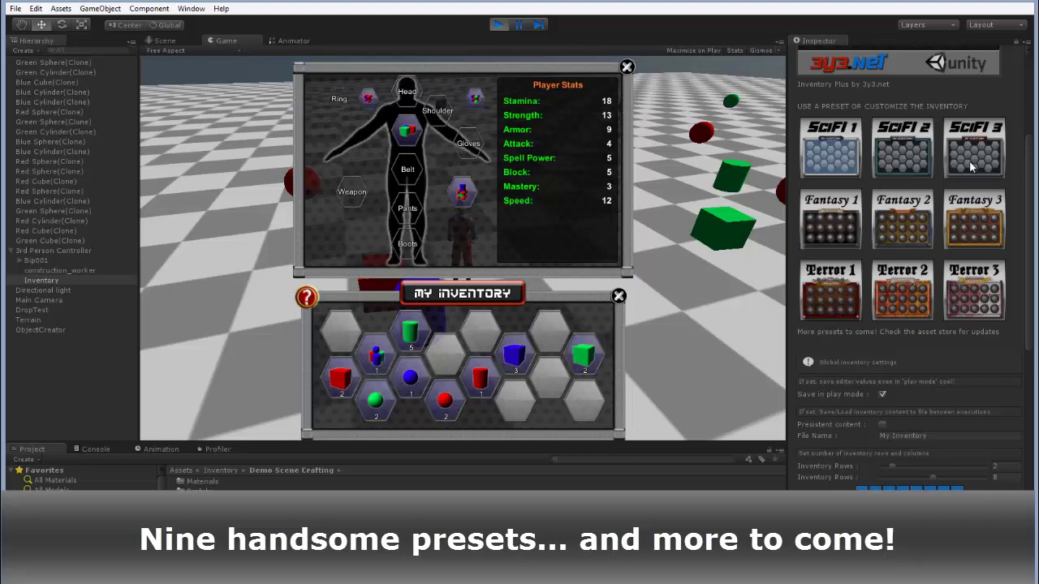
click(978, 221)
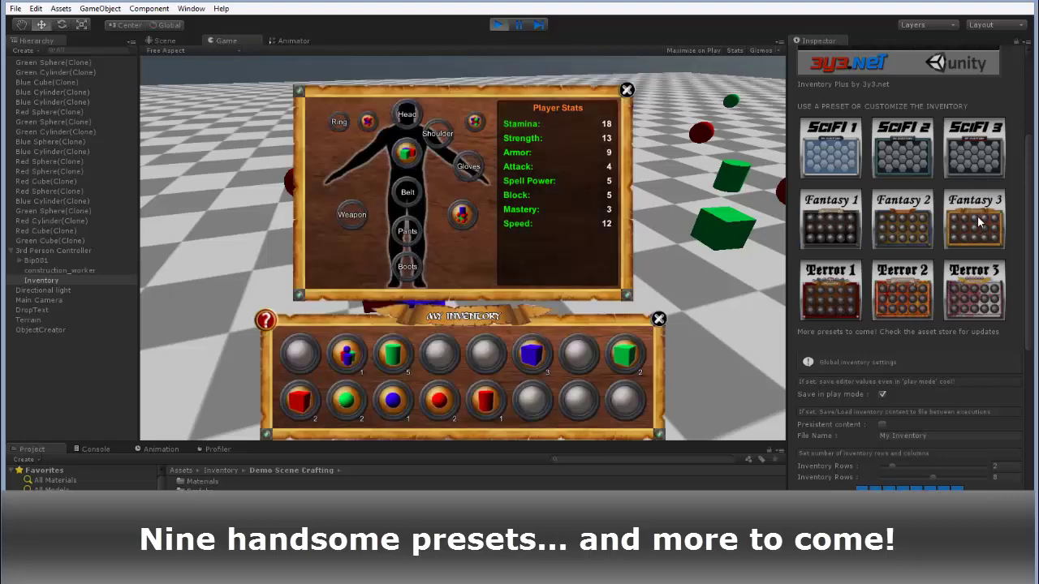
click(908, 225)
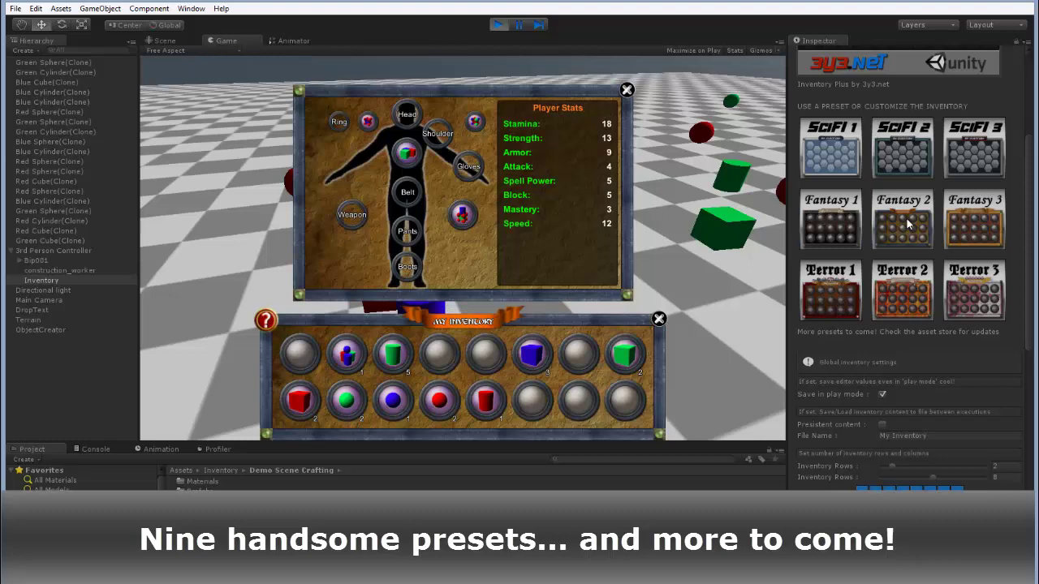
click(832, 230)
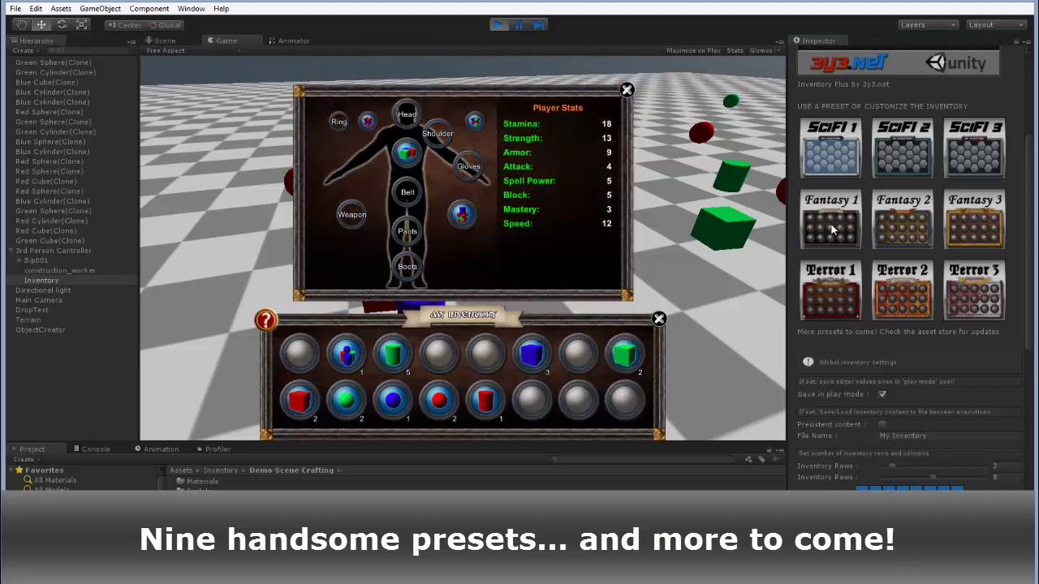
Step: Apply the Terror 3, 2 and 1 skins, then move the chest armor into the inventory
click(975, 287)
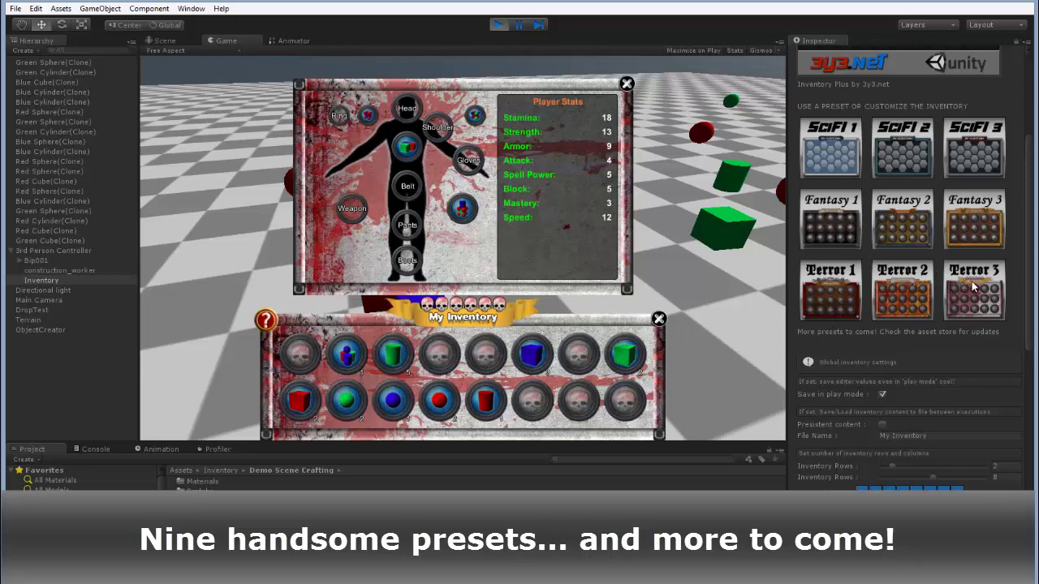
click(911, 290)
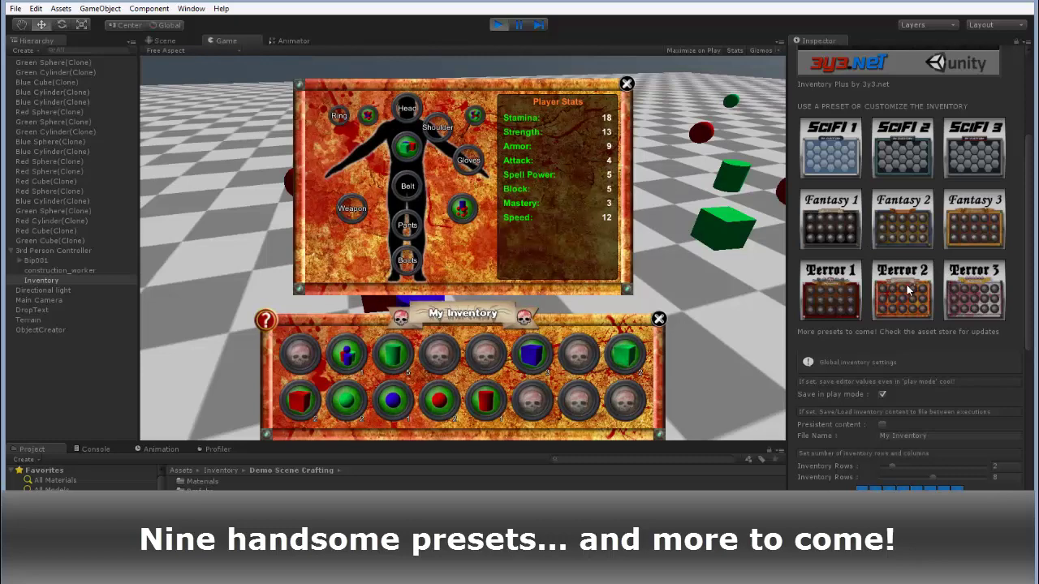
click(840, 296)
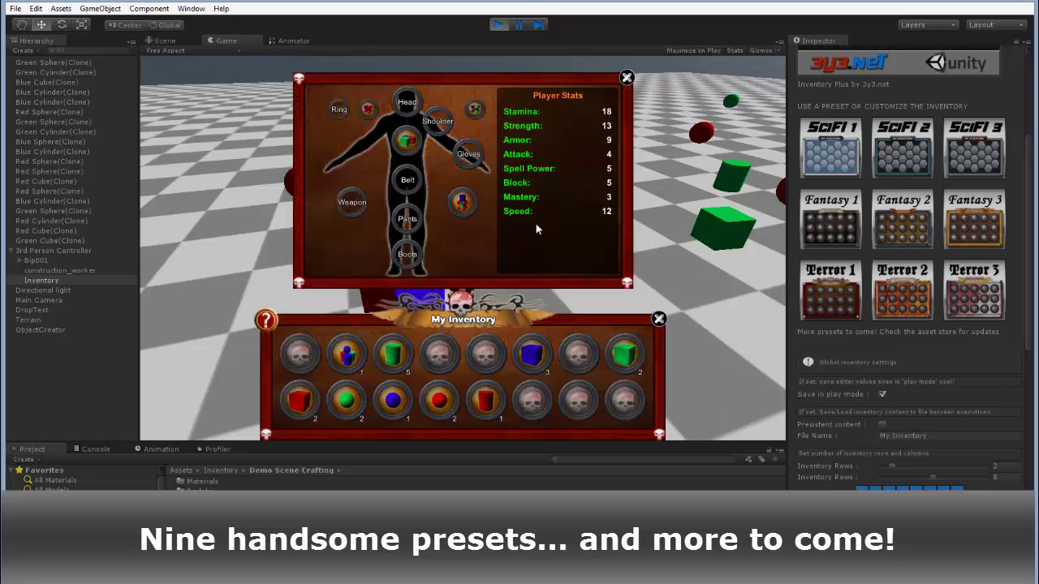
drag(407, 154, 404, 165)
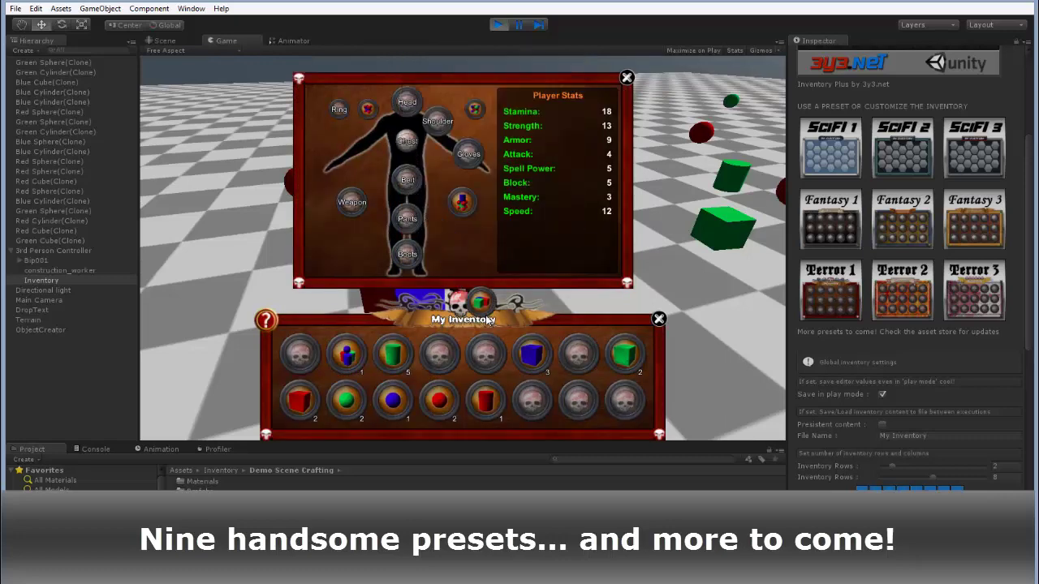
drag(487, 321, 485, 354)
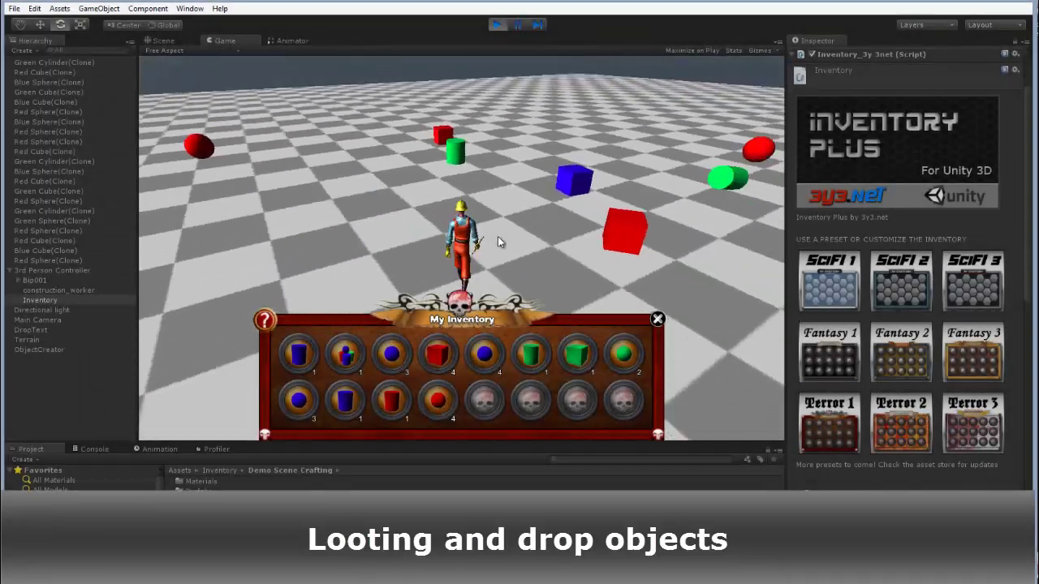
Step: Walk the character over the blue cube, green cylinder, red cube and red sphere to loot them
key(w)
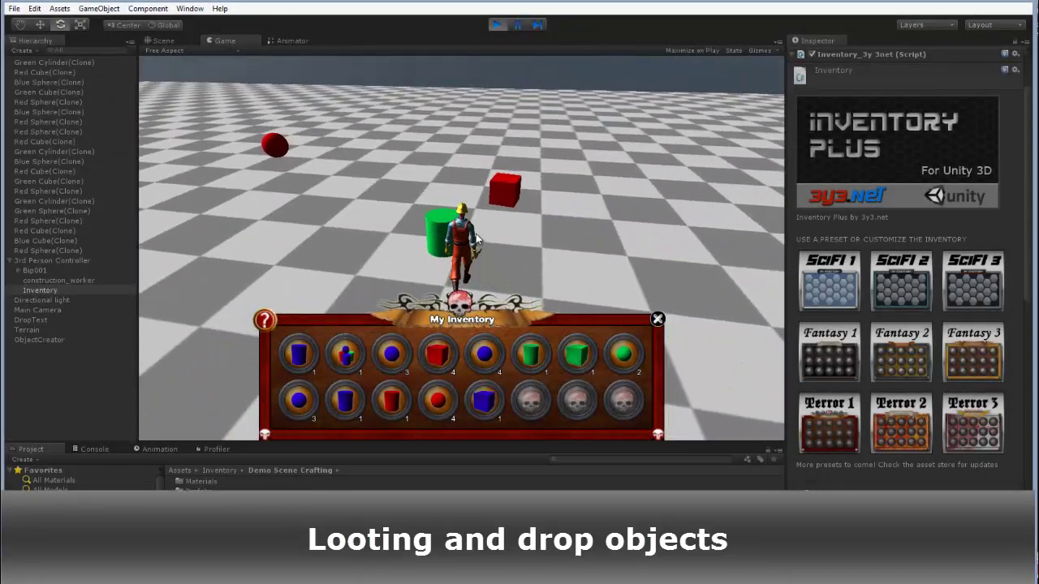
key(w)
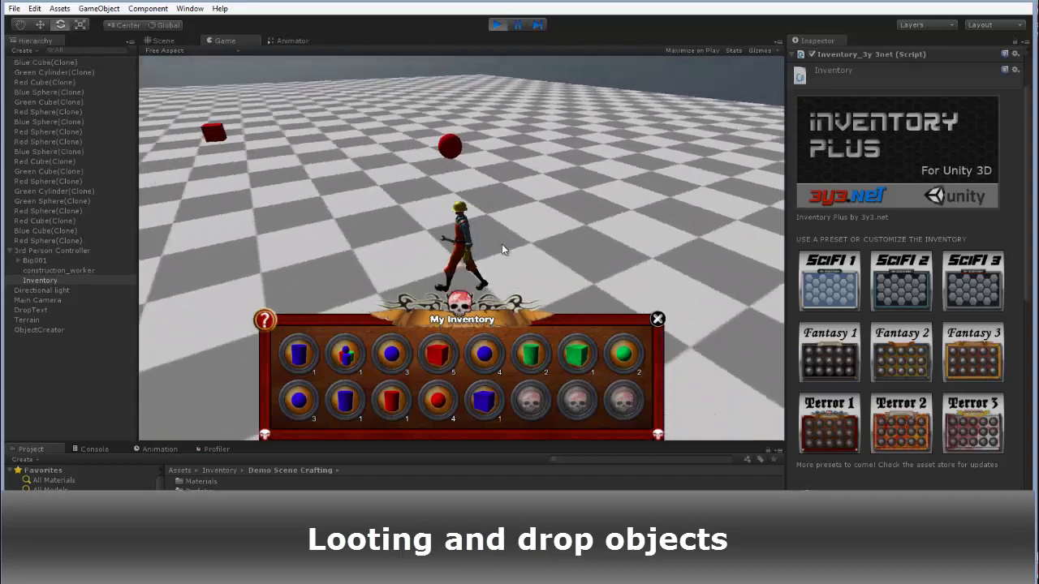
key(w)
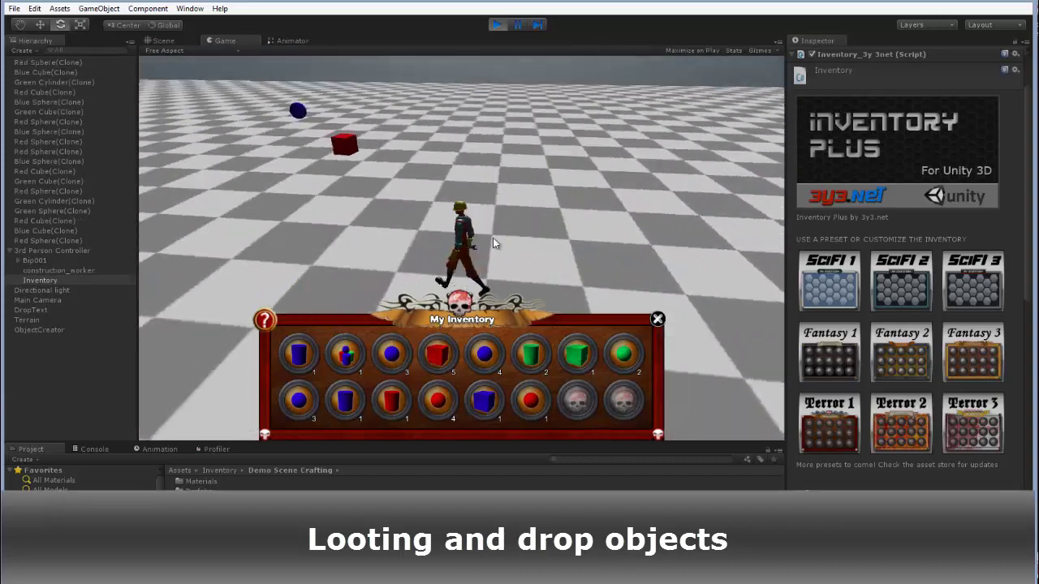
Step: Drop the red sphere, a green cylinder and the green cube from the inventory onto the ground
drag(531, 400, 533, 242)
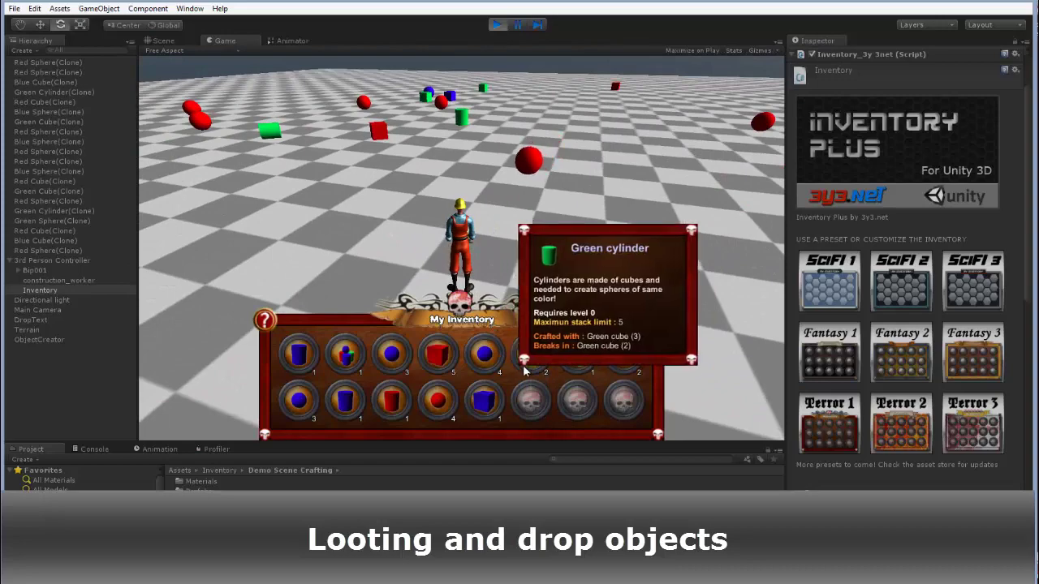
drag(525, 370, 440, 225)
drag(578, 355, 545, 248)
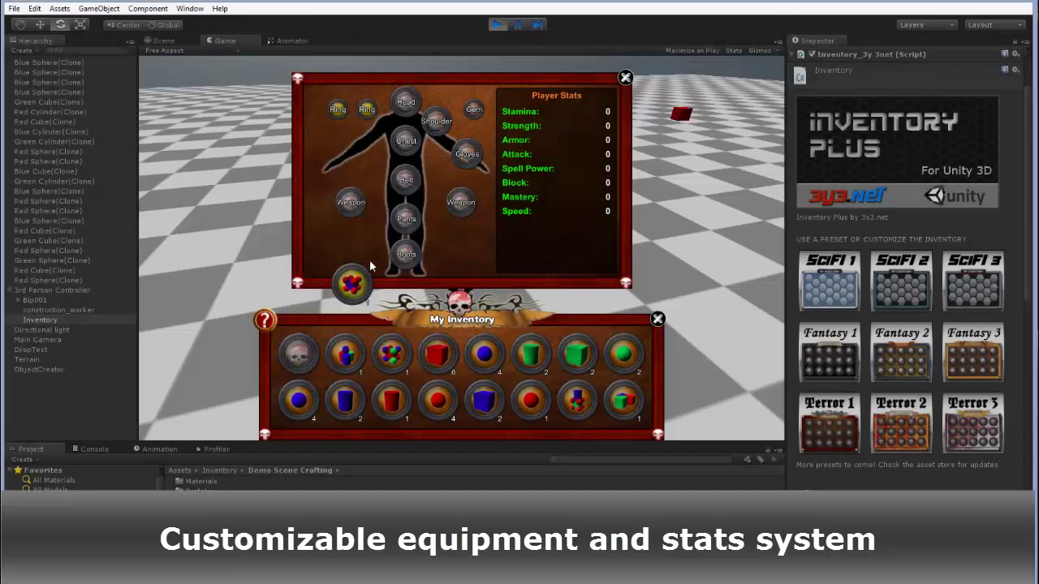
Step: Equip the multicolour ring, Magic wand, molecule gem, Mega cannon and multicolour Chest armor
drag(370, 266, 367, 109)
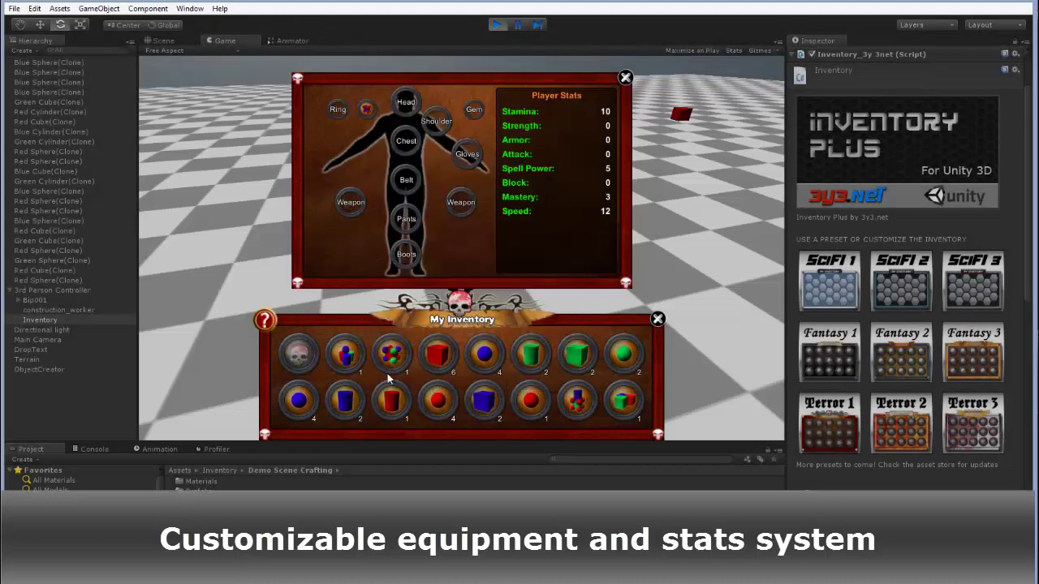
drag(348, 352, 461, 202)
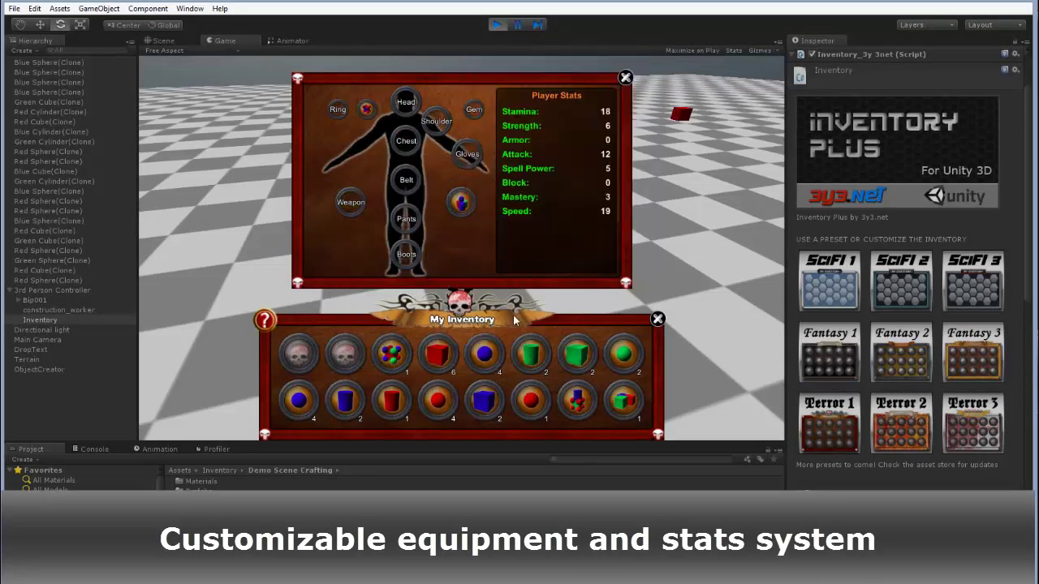
drag(391, 353, 475, 111)
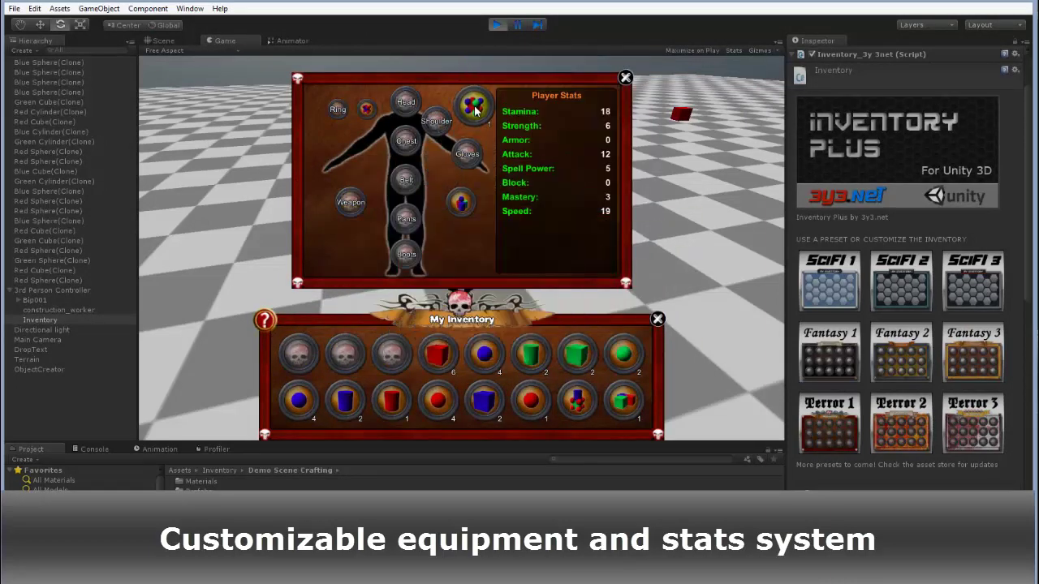
mouse_move(585, 406)
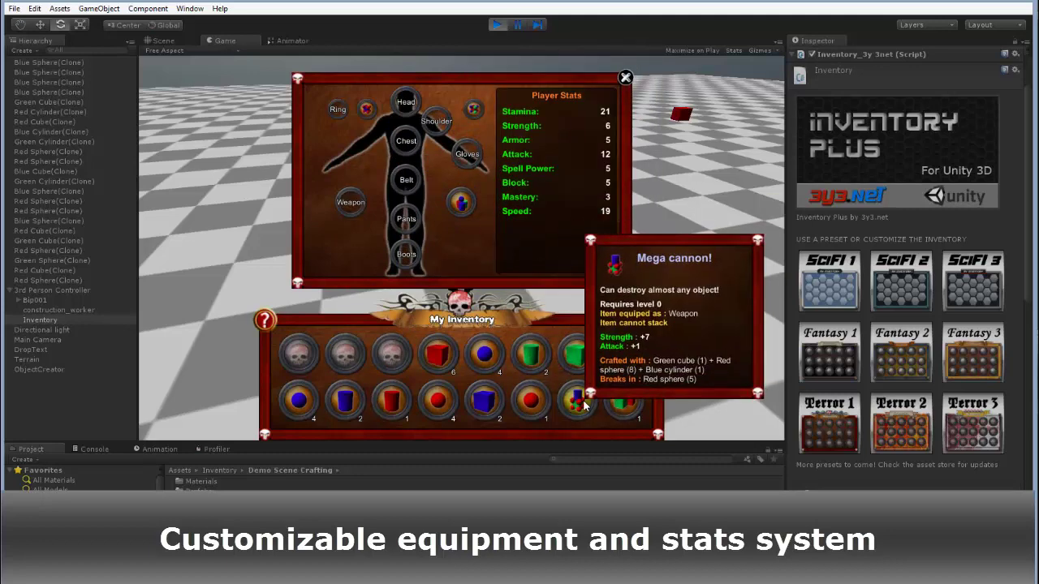
drag(584, 406, 351, 202)
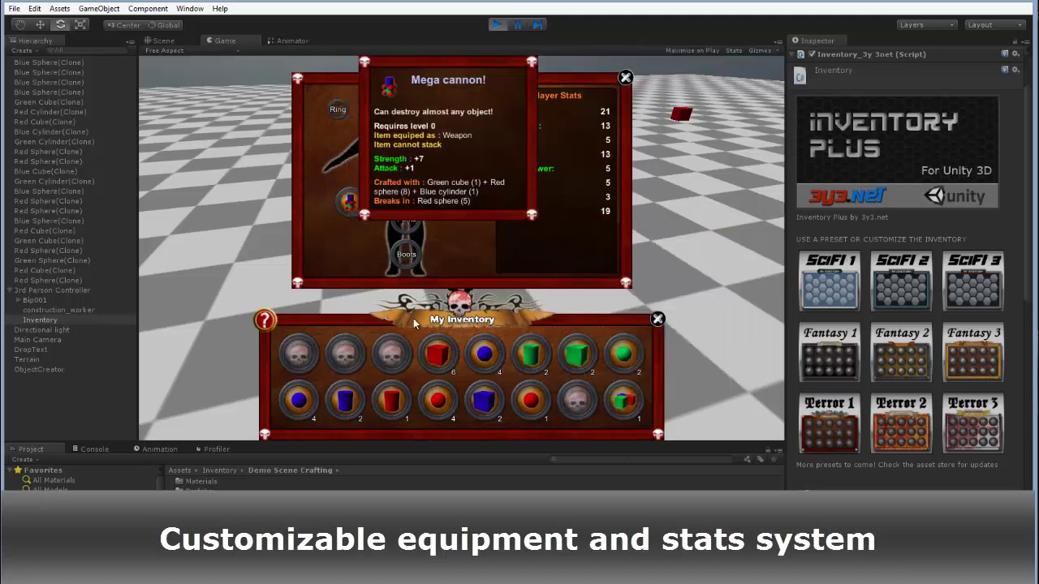
drag(623, 400, 400, 144)
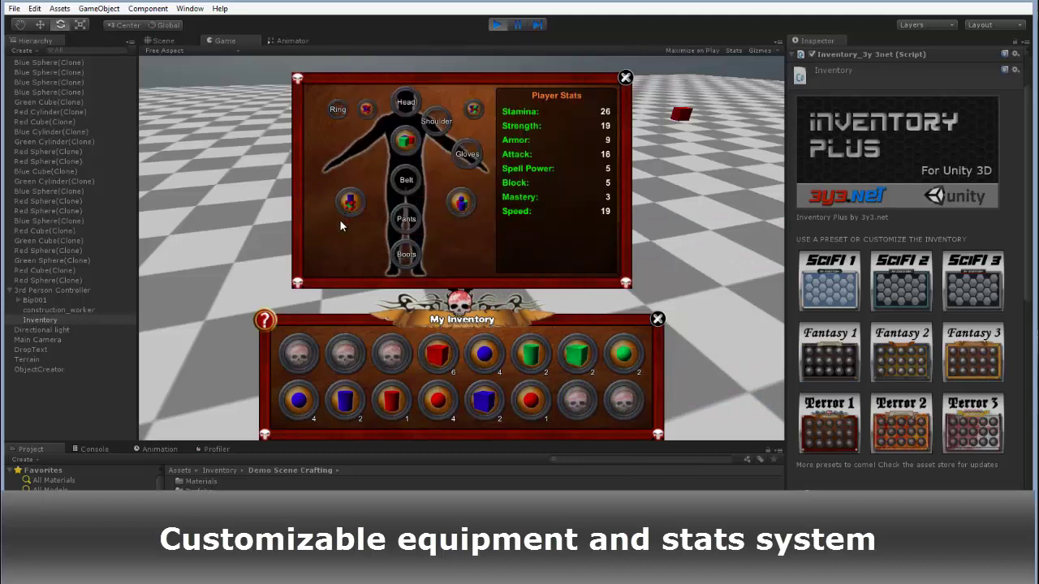
mouse_move(461, 205)
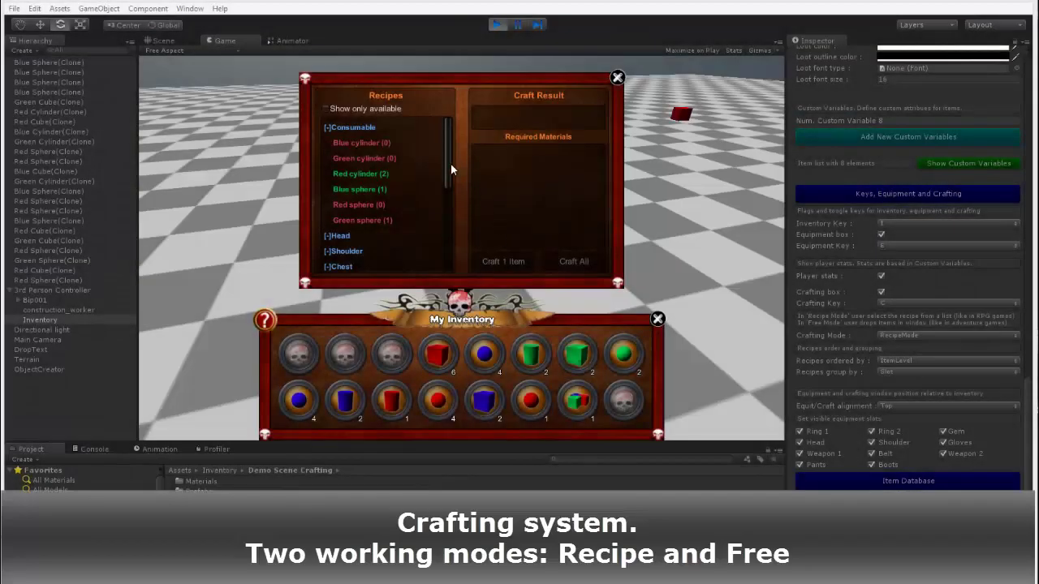
Step: Collapse Consumable recipes and craft one Magic wand from the forest from the Weapon recipes
mouse_move(448, 167)
mouse_down()
mouse_move(449, 201)
mouse_move(449, 154)
mouse_up()
click(328, 127)
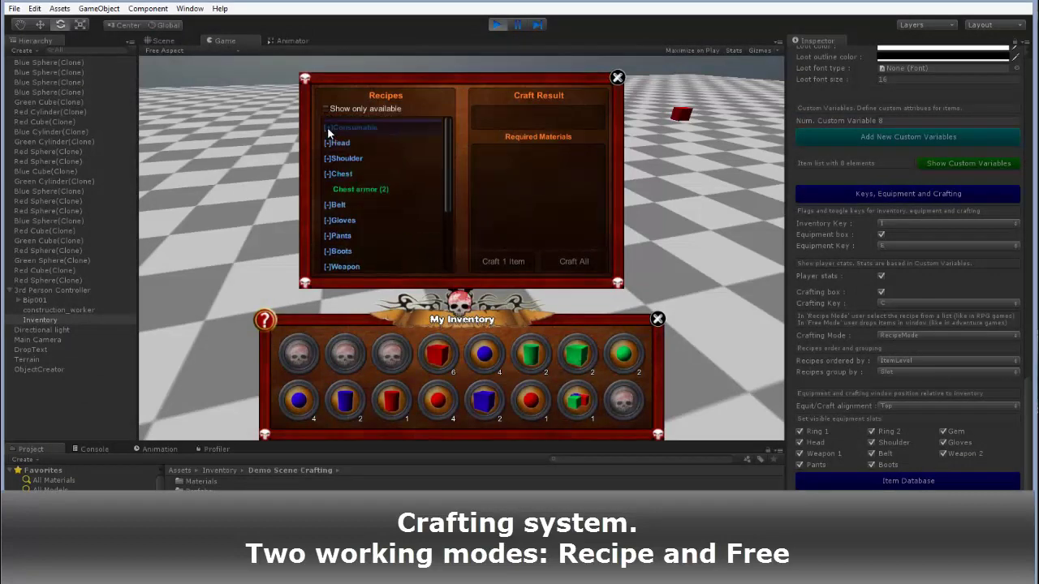
drag(448, 146, 446, 169)
scroll(408, 191, down, 4)
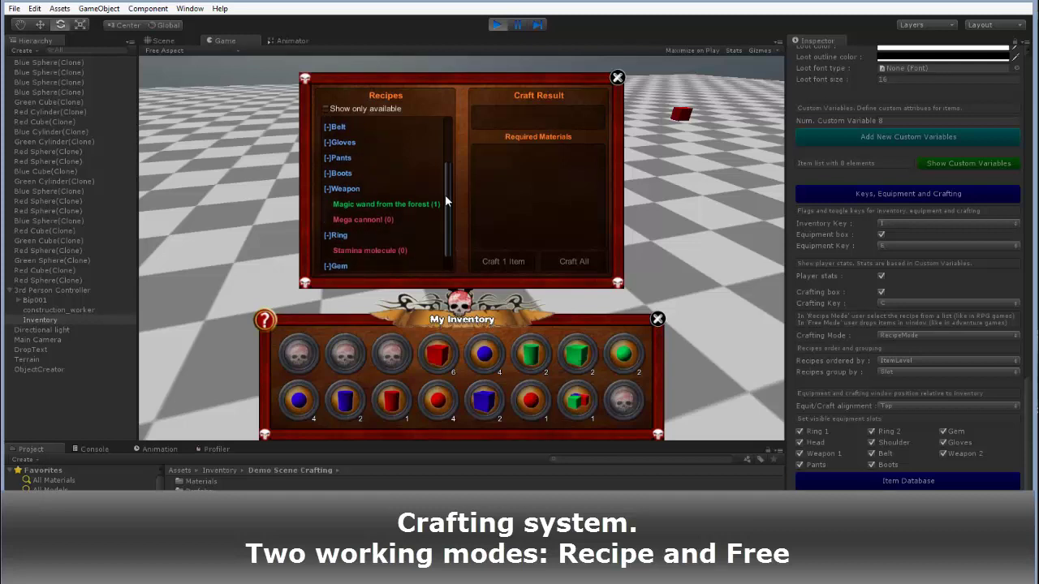
click(406, 193)
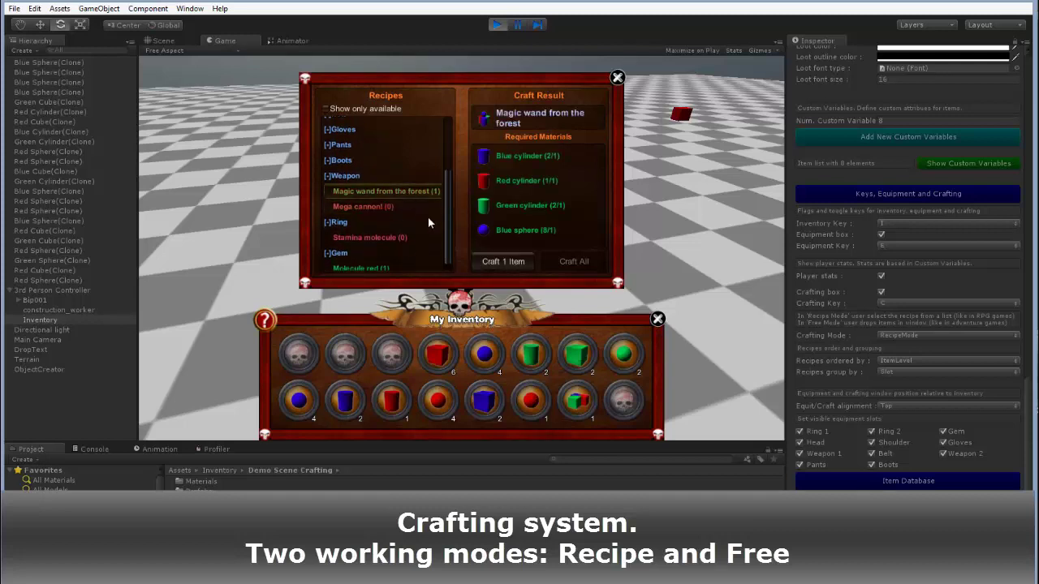
click(512, 263)
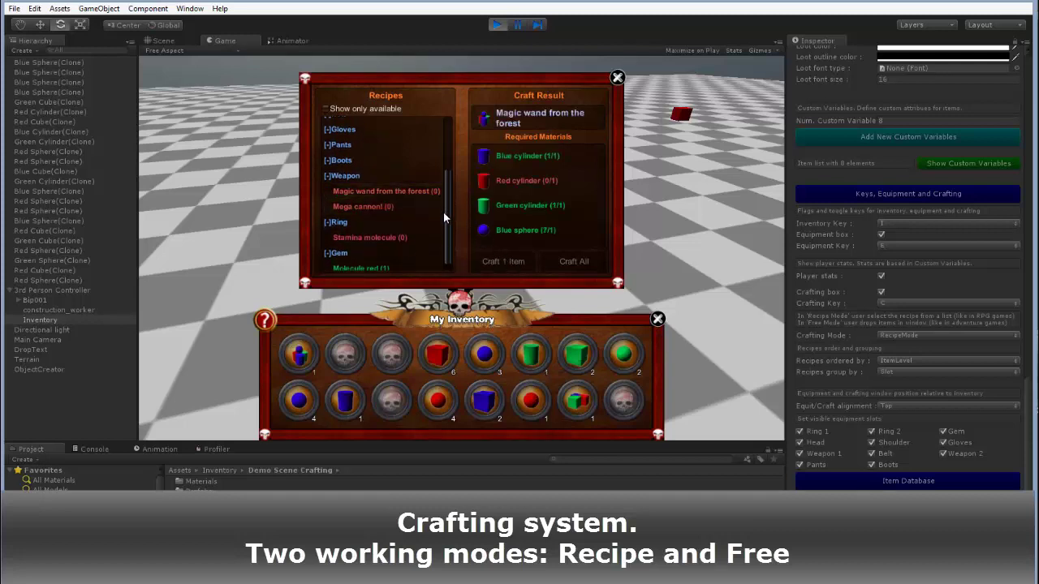
Step: Select the Molecule red recipe to see its materials and bring up the Crafting Mode choices
scroll(445, 218, down, 1)
click(384, 260)
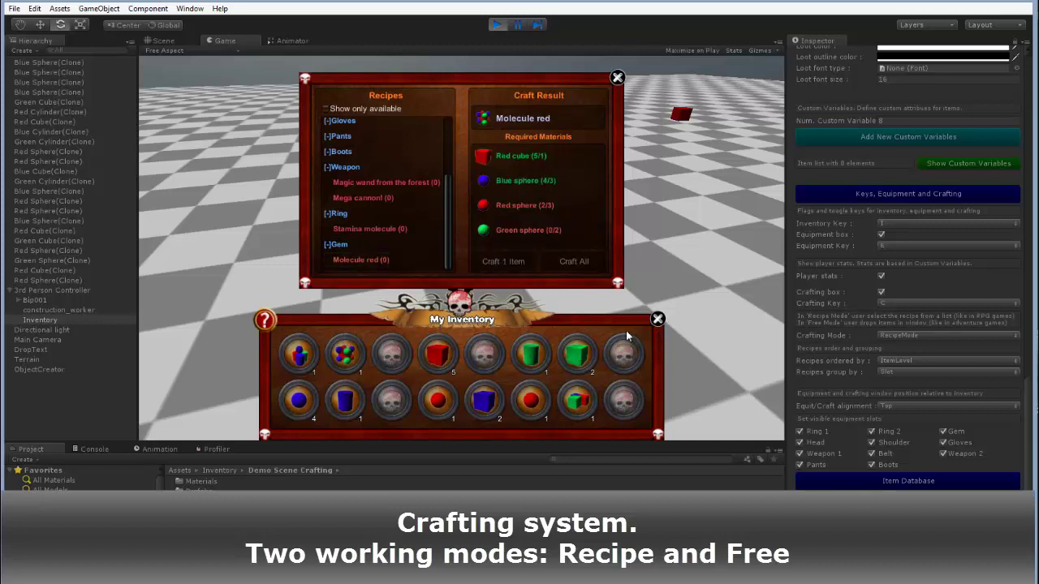
click(922, 336)
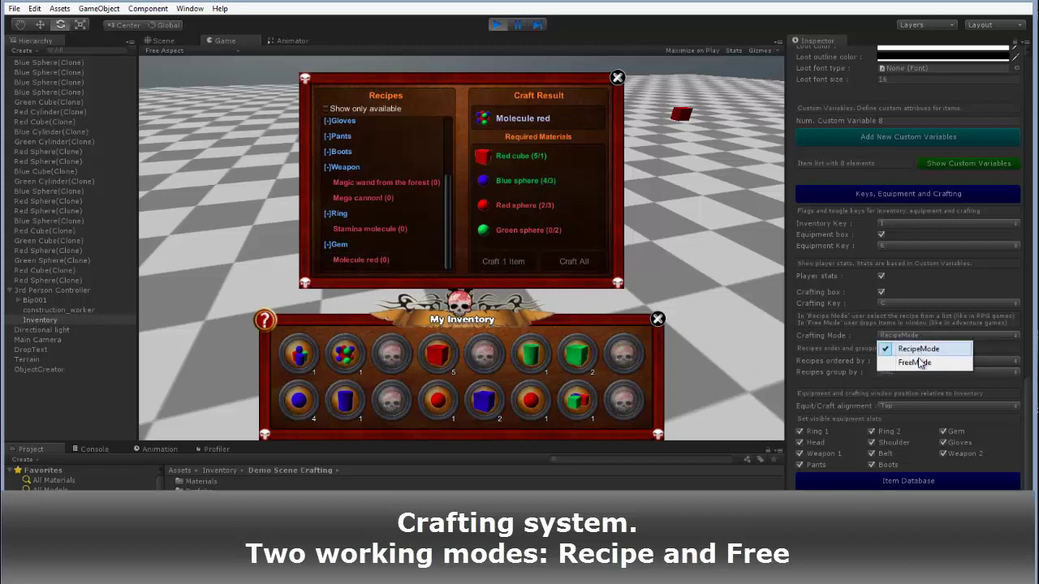
Step: In FreeMode, combine red and green cubes, red sphere, blue cylinder and blue cubes, then Craft All multicolour cubes
click(916, 362)
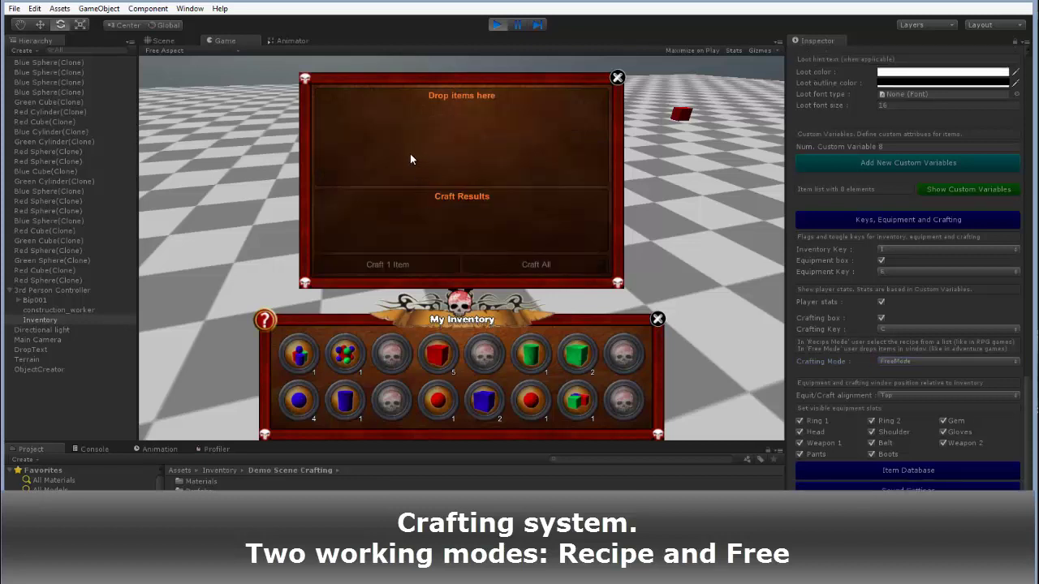
drag(438, 351, 365, 143)
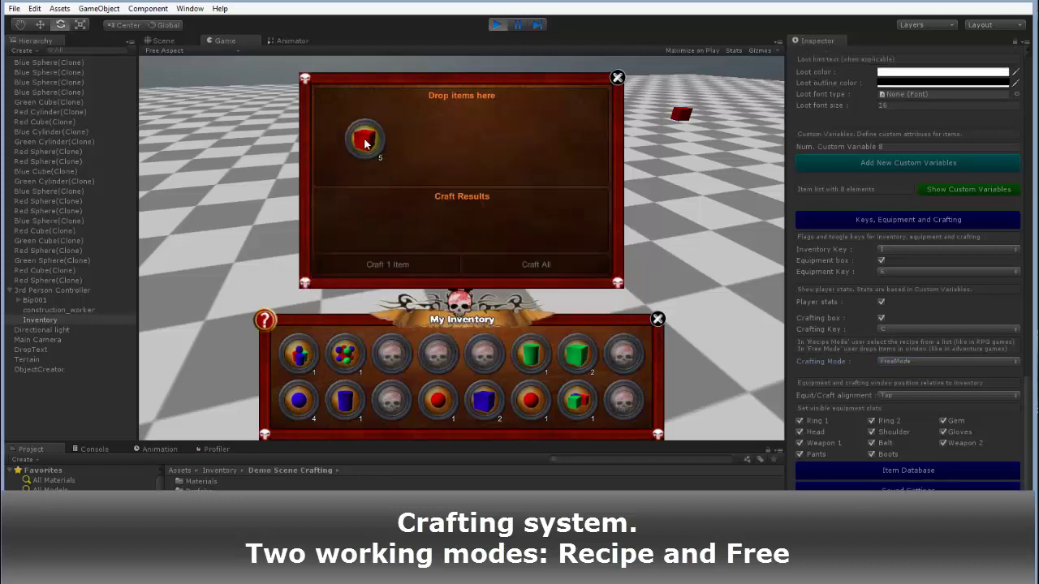
drag(577, 352, 376, 127)
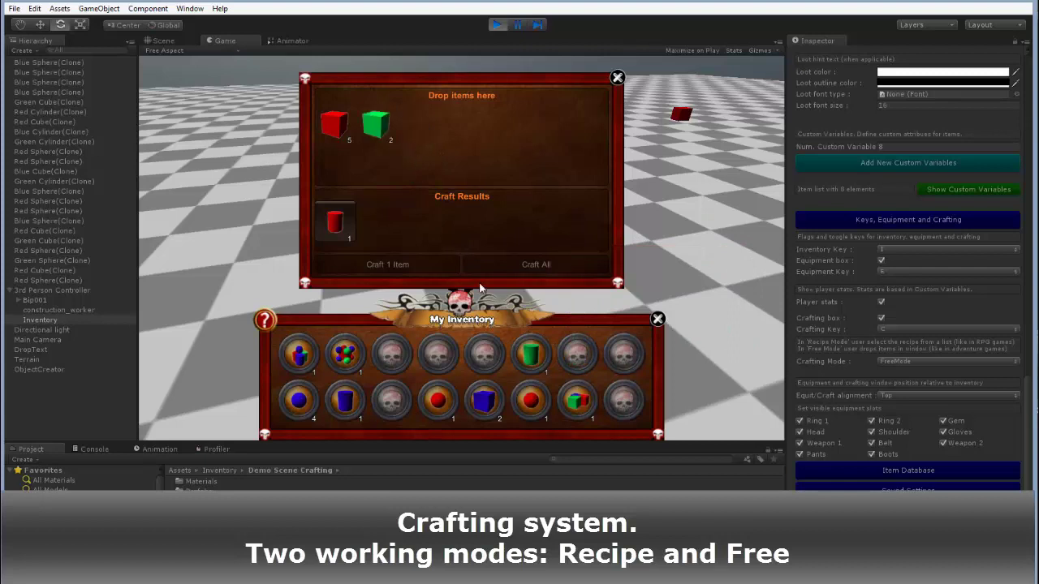
drag(530, 400, 445, 142)
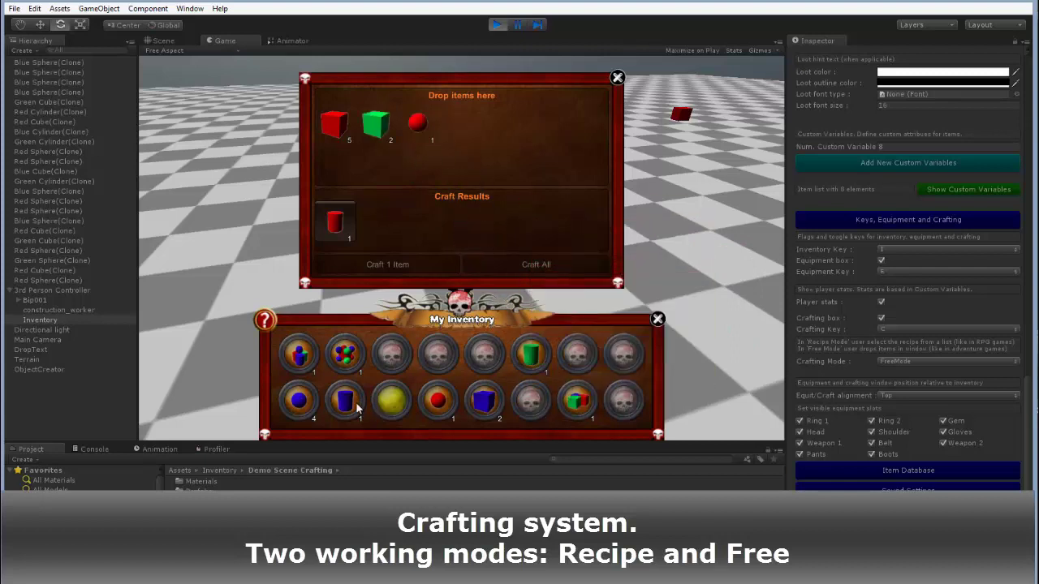
drag(357, 410, 496, 150)
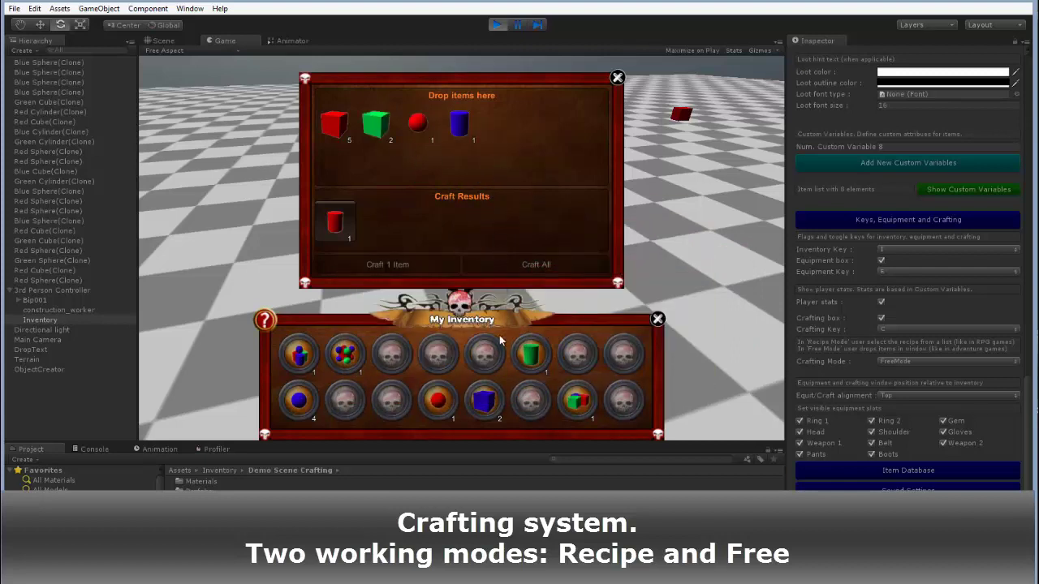
drag(484, 400, 538, 152)
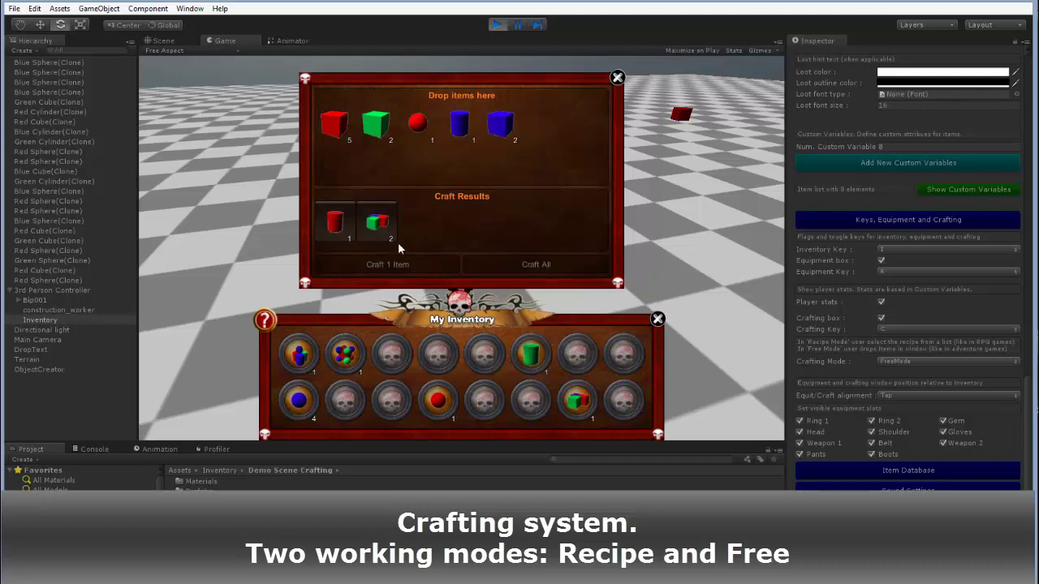
click(377, 222)
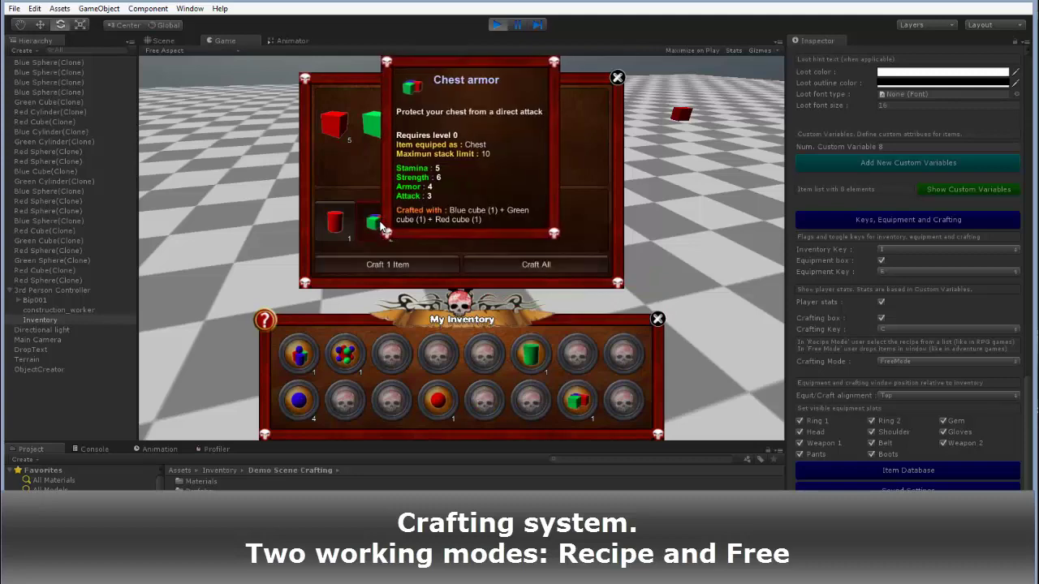
click(523, 265)
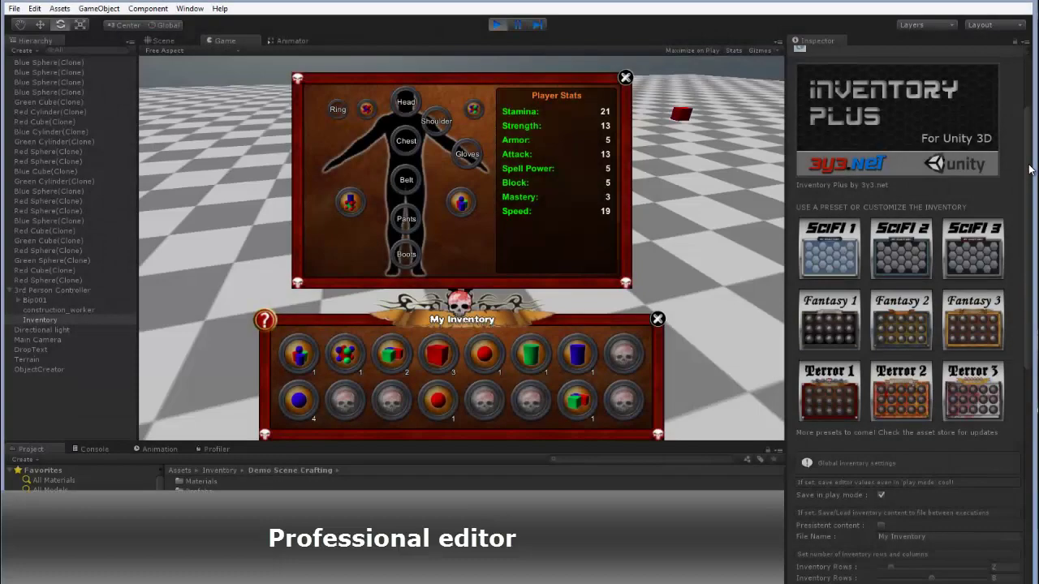
mouse_move(1029, 169)
mouse_down()
mouse_move(1033, 347)
mouse_move(1023, 434)
mouse_up()
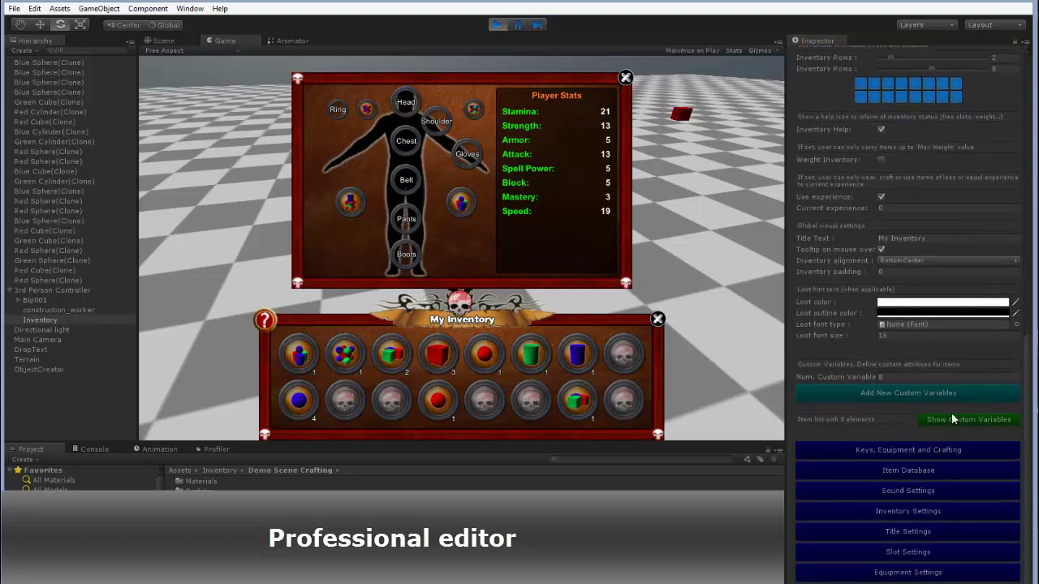
click(953, 419)
mouse_move(1030, 336)
mouse_down()
mouse_move(1023, 414)
mouse_move(1005, 264)
mouse_up()
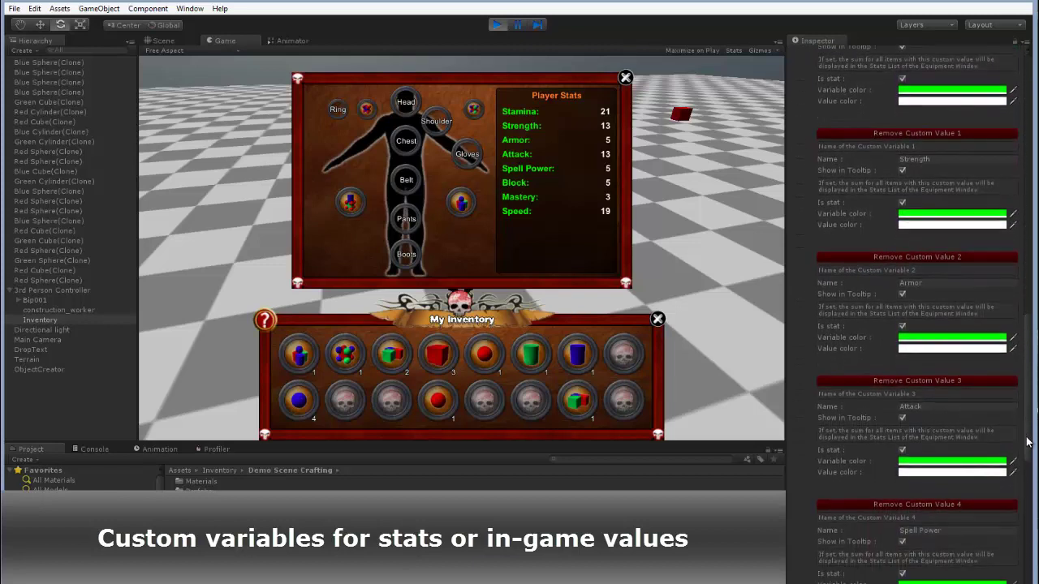
click(982, 205)
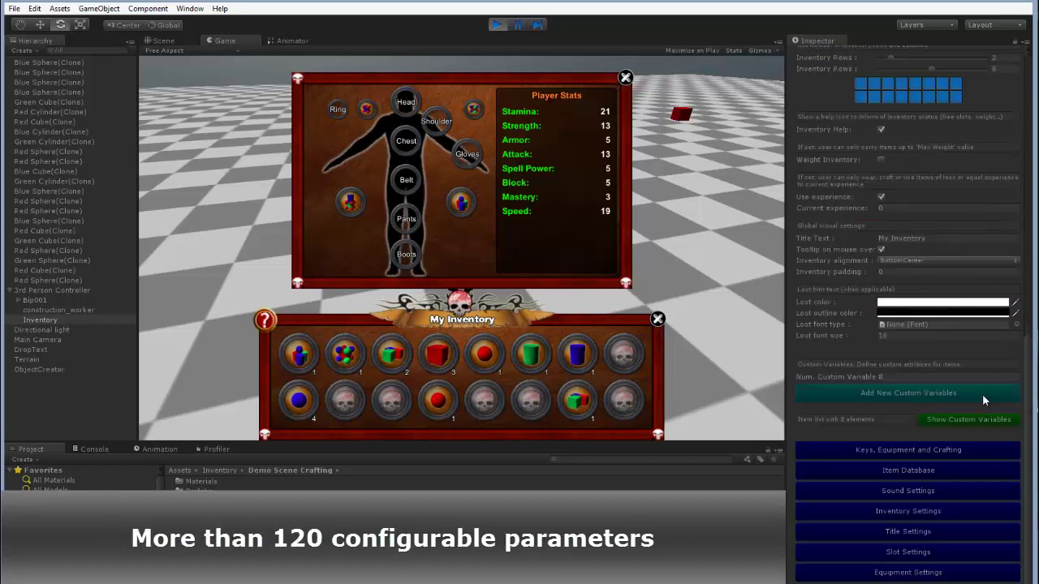
click(932, 449)
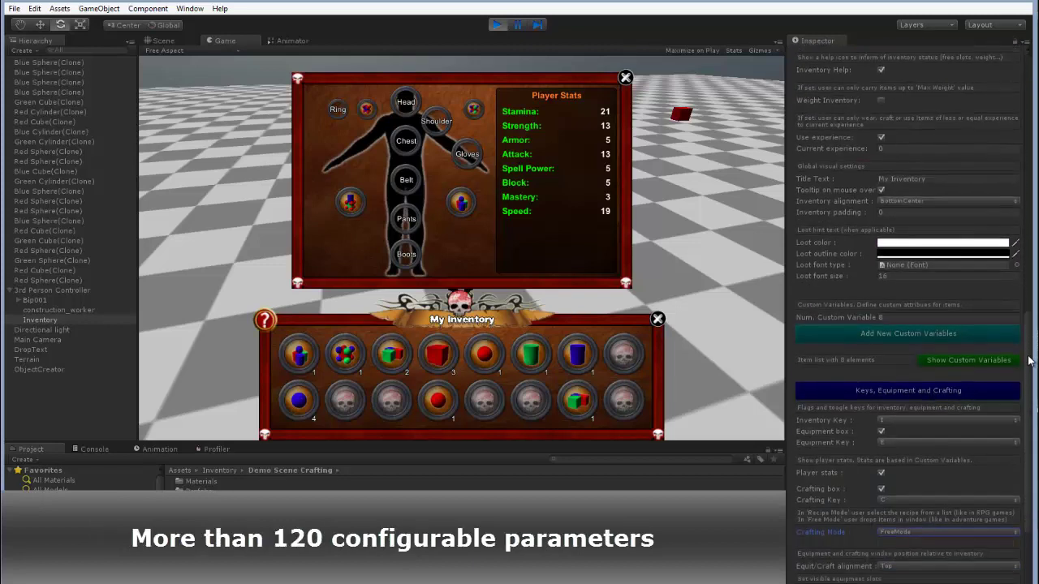
drag(1029, 330, 1033, 442)
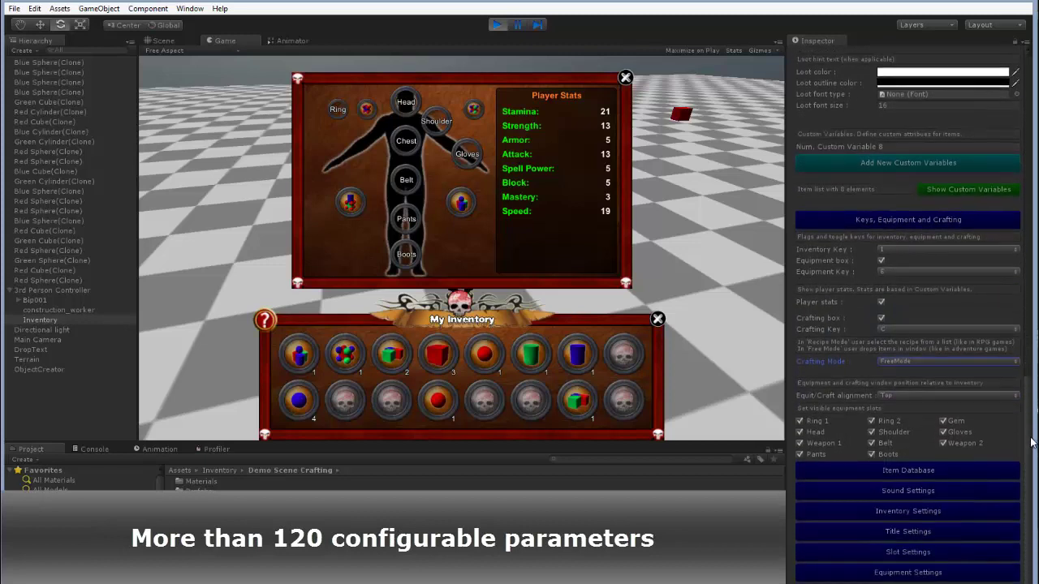
click(951, 471)
drag(1029, 331, 1030, 422)
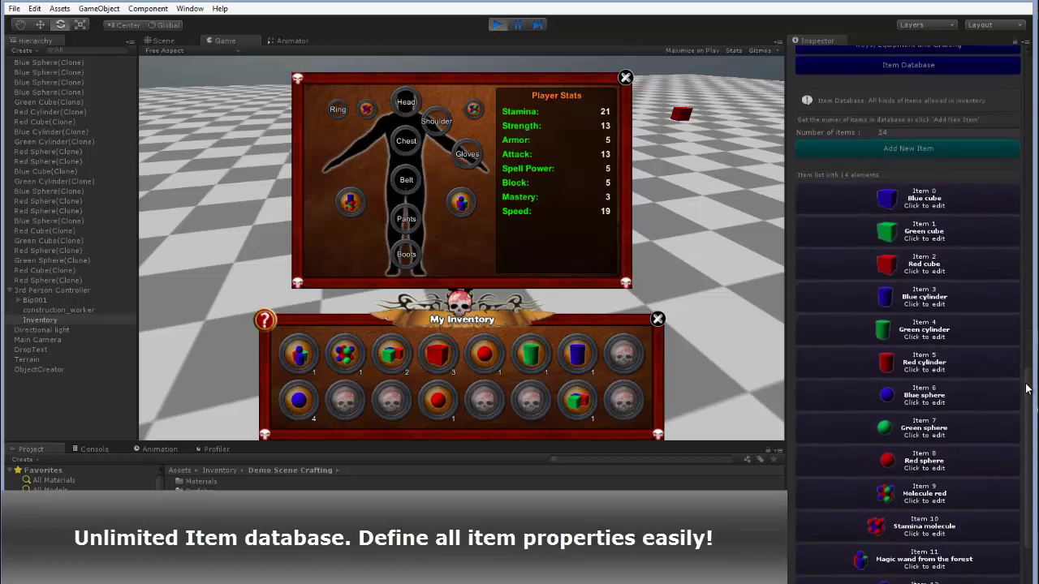
click(953, 374)
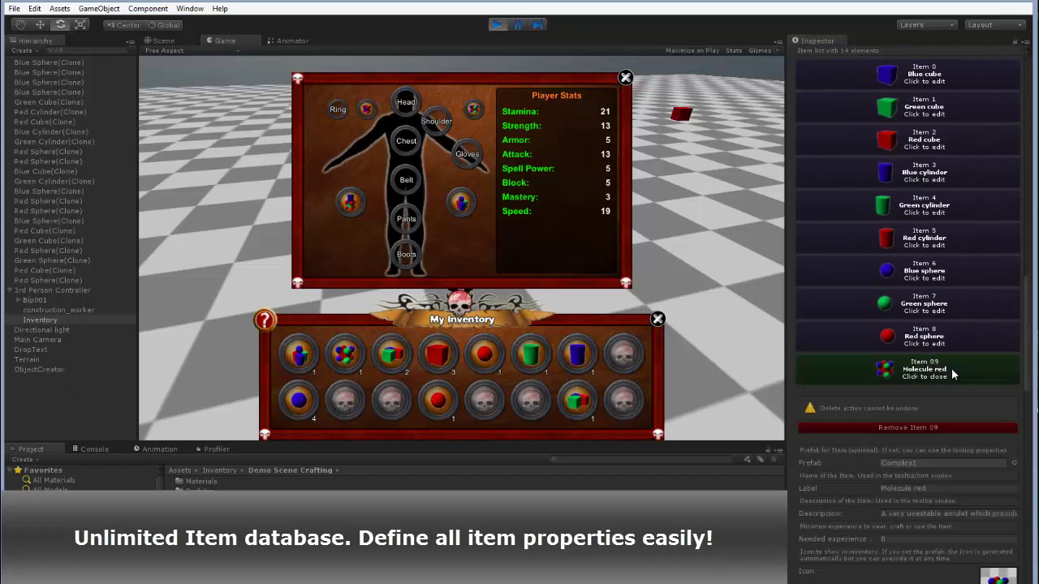
mouse_move(1027, 297)
mouse_down()
mouse_move(1033, 370)
mouse_move(1034, 334)
mouse_up()
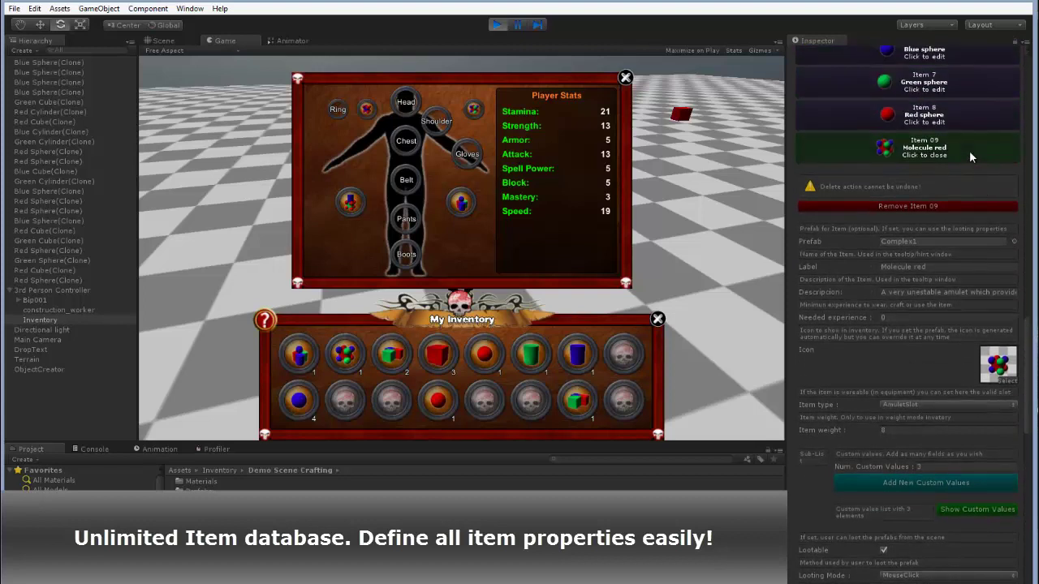
click(971, 157)
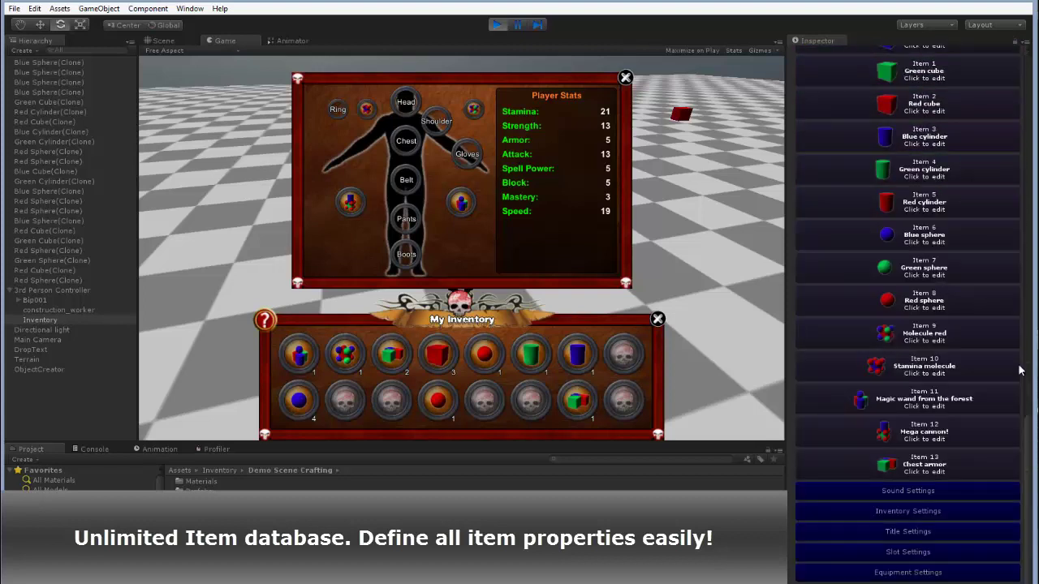
Step: Expand the Sound, Inventory, Title, Slot and Equipment Settings sections in the Inspector
click(924, 494)
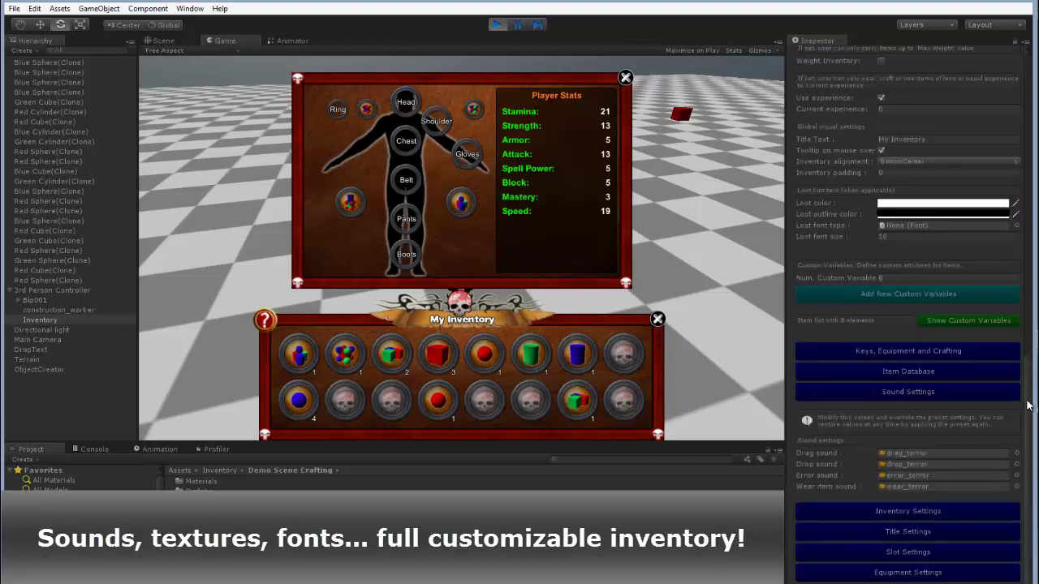
click(965, 510)
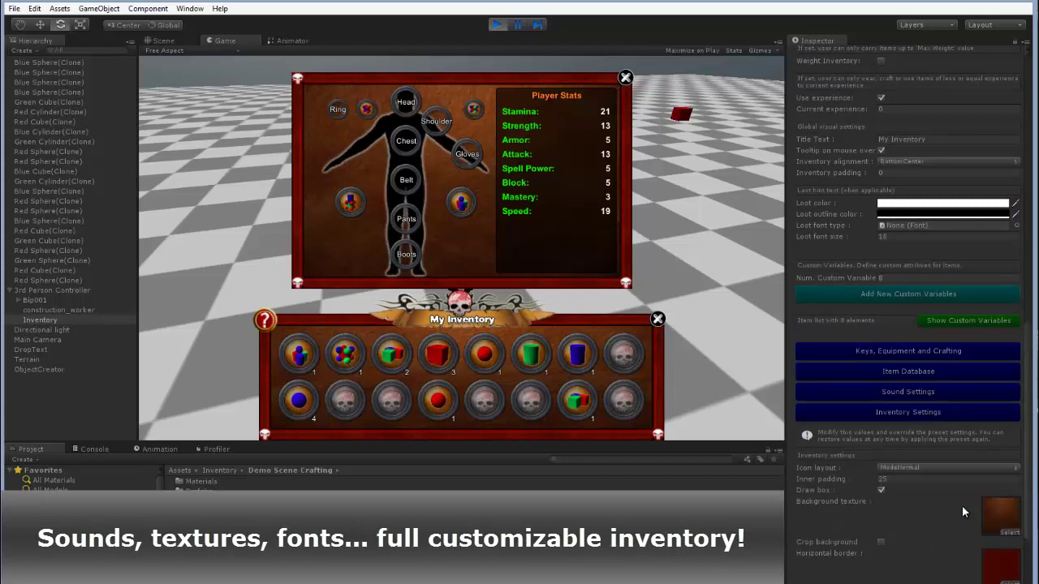
drag(1031, 380, 1035, 455)
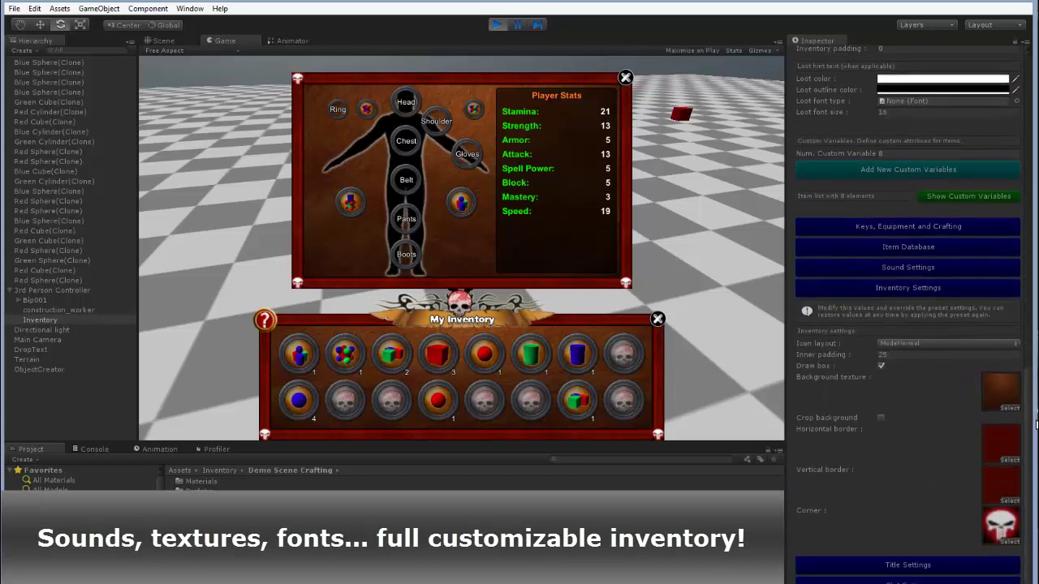
click(999, 532)
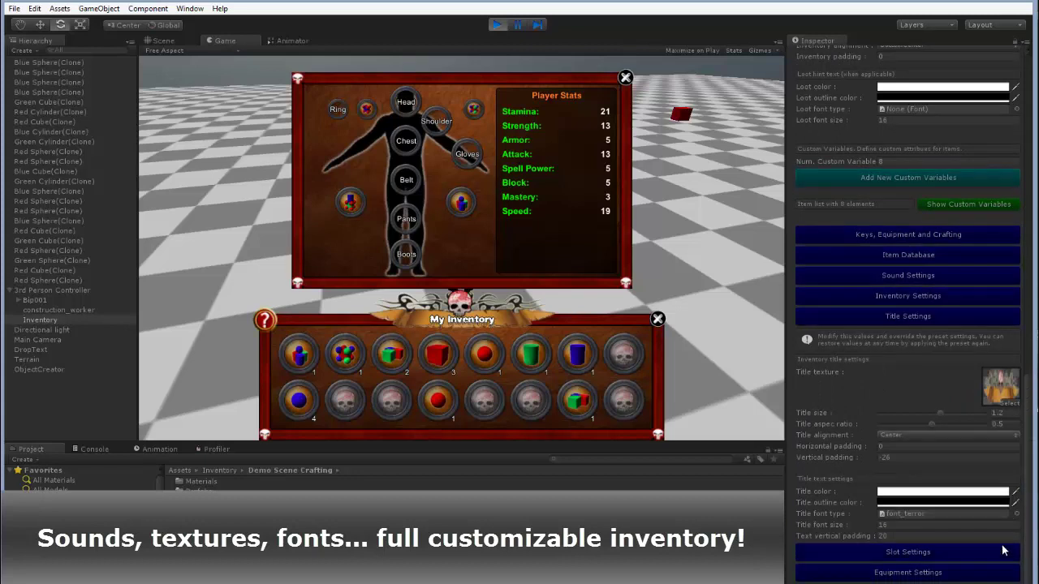
click(1004, 551)
drag(1029, 451, 1027, 501)
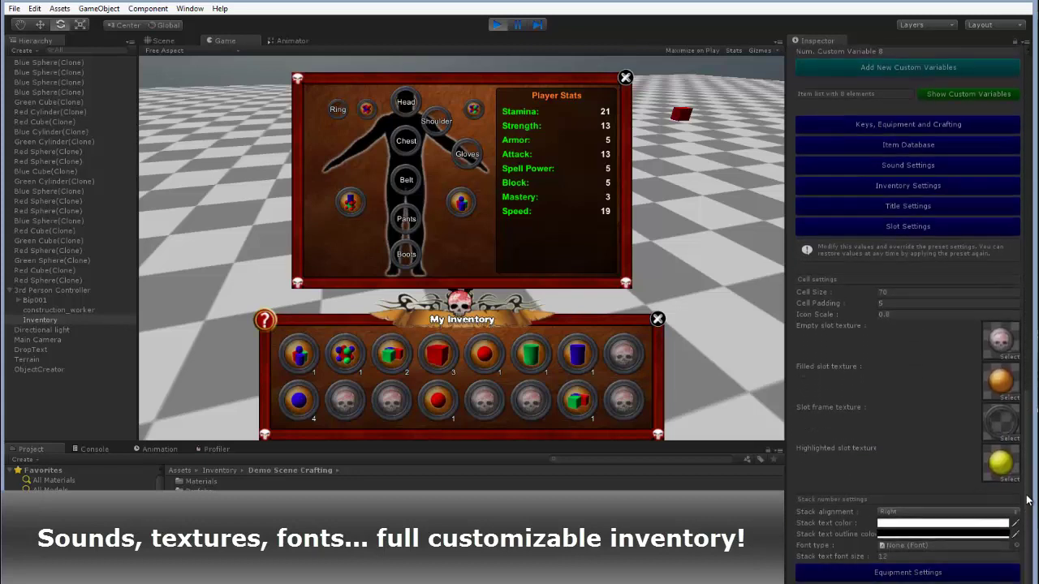
click(979, 568)
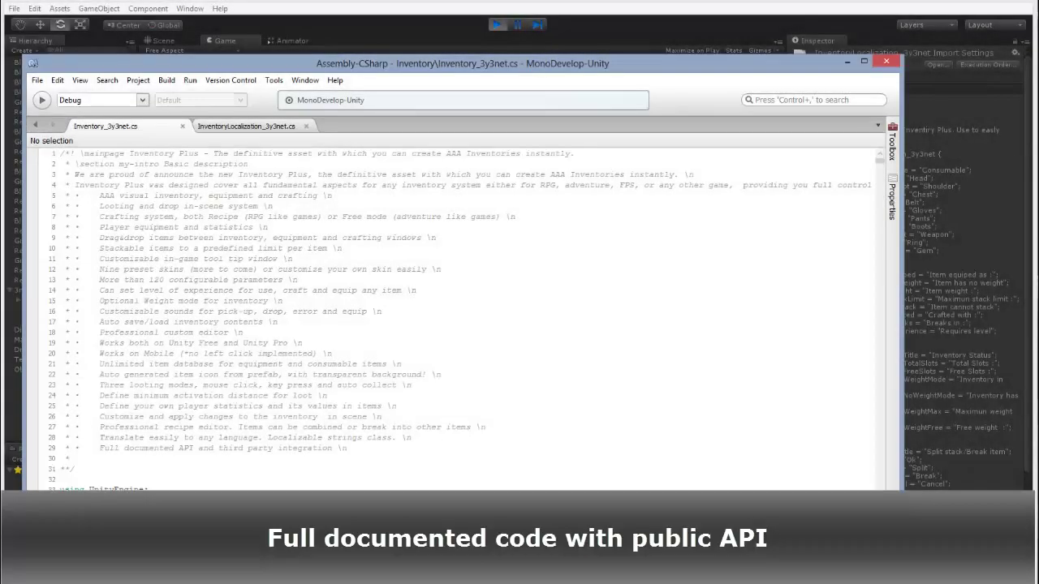
Step: Scroll Inventory_3y3net.cs down to getEquipmentSlots near line 546, then switch to InventoryLocalization_3y3net.cs
scroll(454, 317, down, 10)
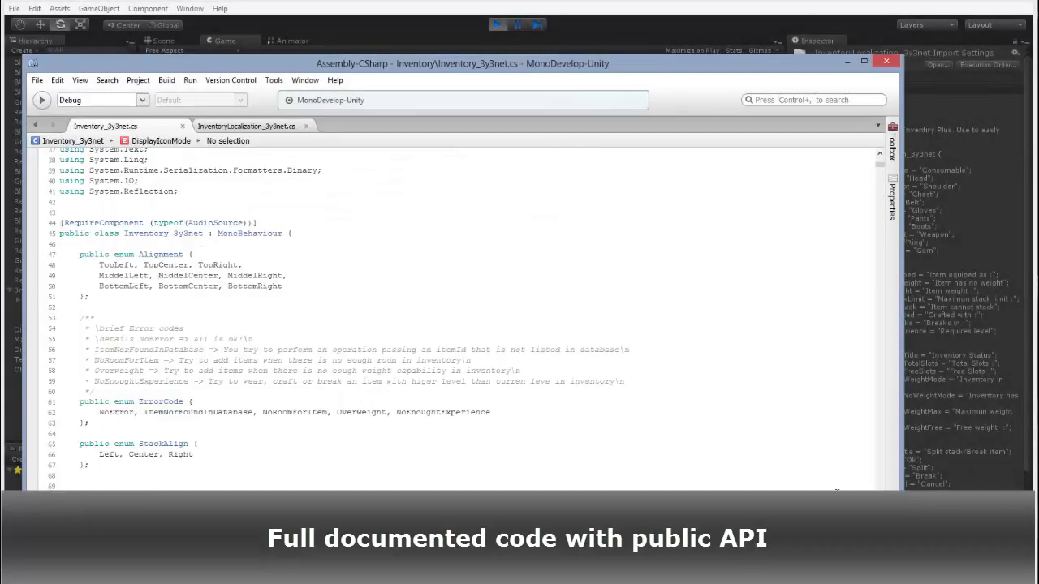
scroll(455, 316, down, 14)
scroll(454, 316, down, 12)
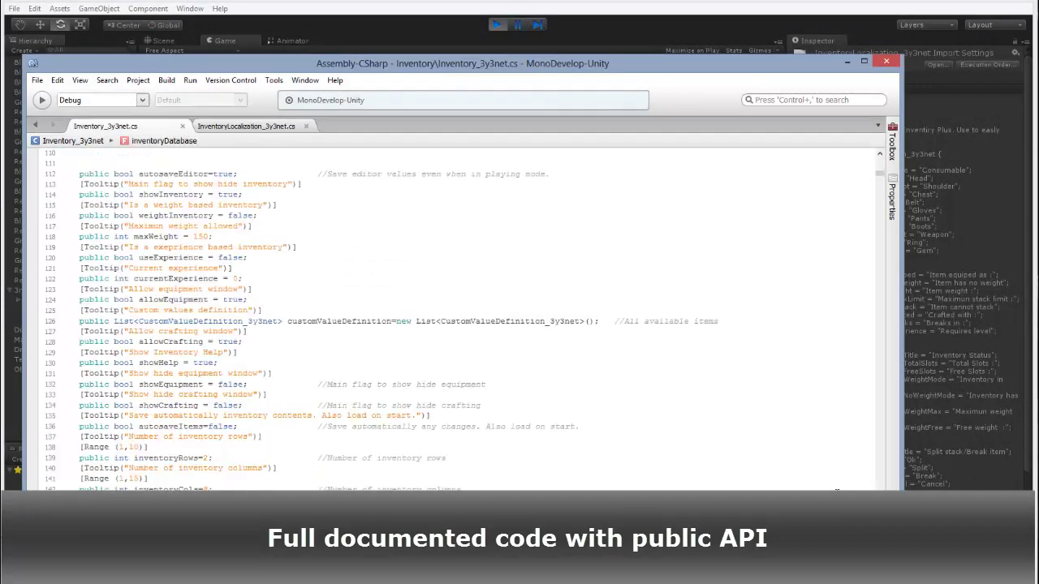
scroll(454, 317, down, 12)
scroll(454, 317, down, 12)
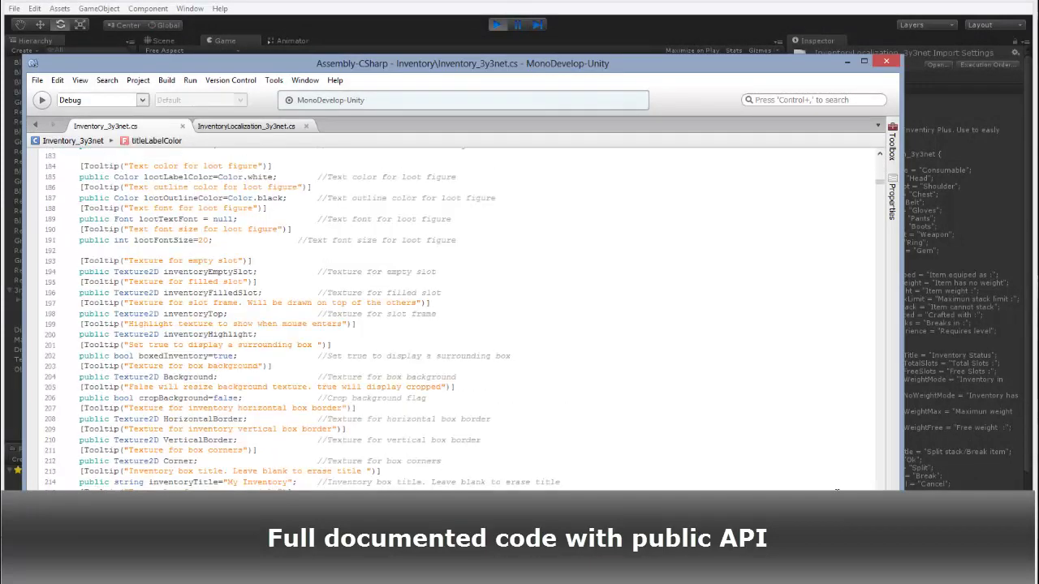
scroll(455, 317, down, 12)
scroll(455, 317, down, 12)
scroll(454, 316, down, 12)
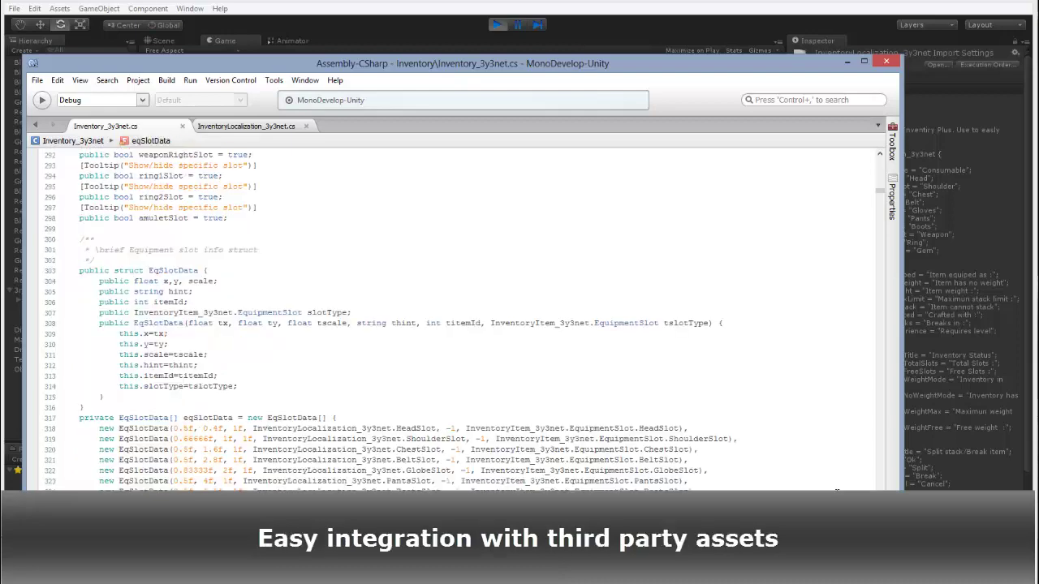
scroll(454, 317, down, 12)
scroll(455, 316, down, 12)
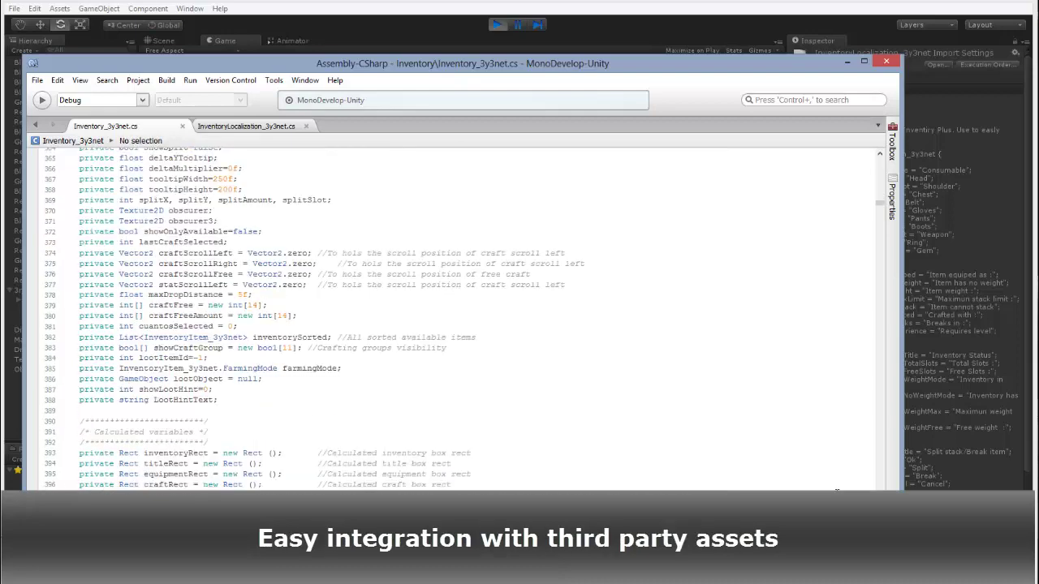
scroll(454, 316, down, 12)
scroll(455, 316, down, 12)
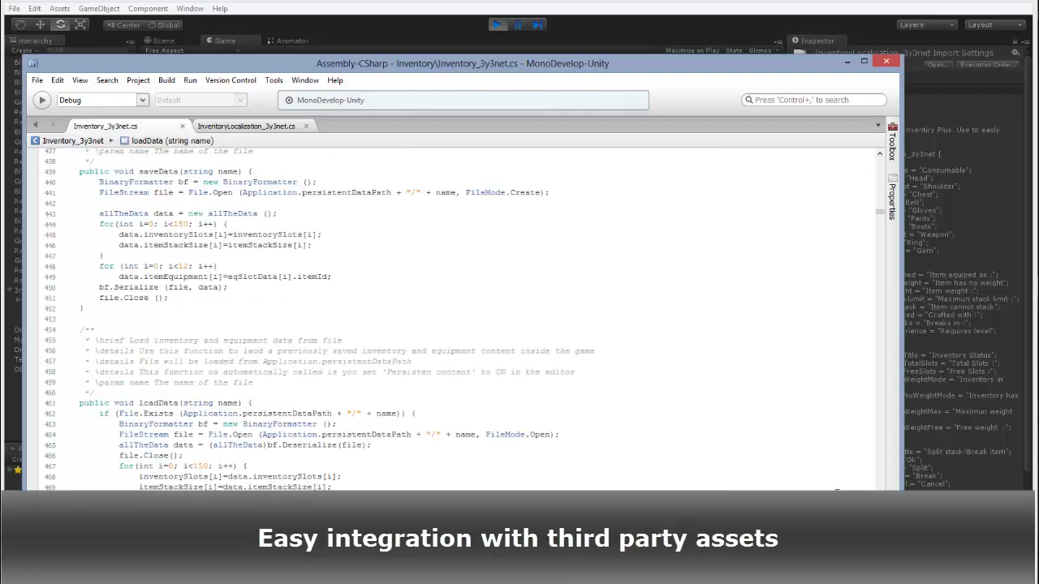
scroll(454, 316, down, 12)
scroll(455, 316, down, 12)
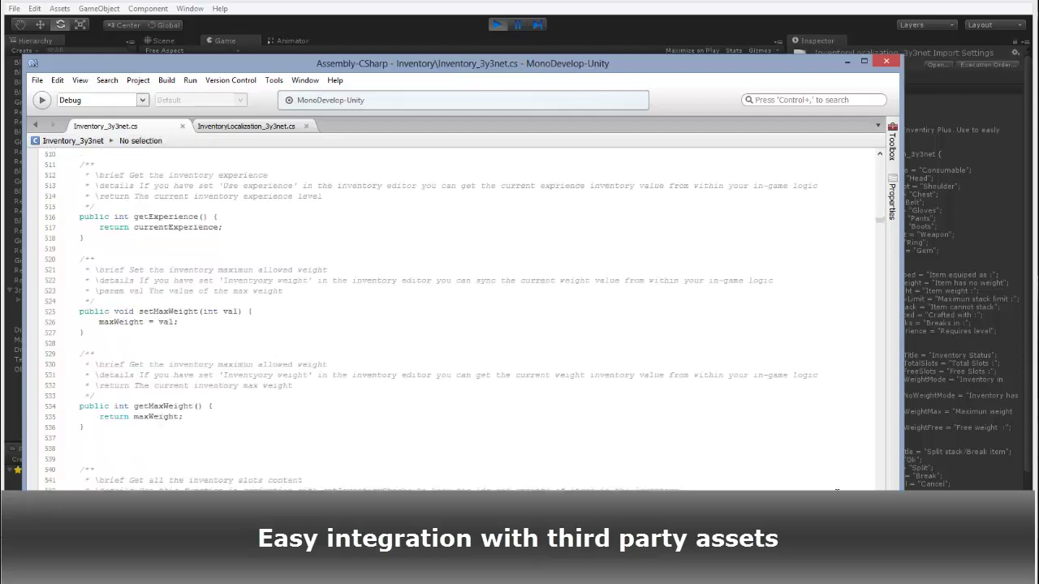
scroll(781, 478, down, 12)
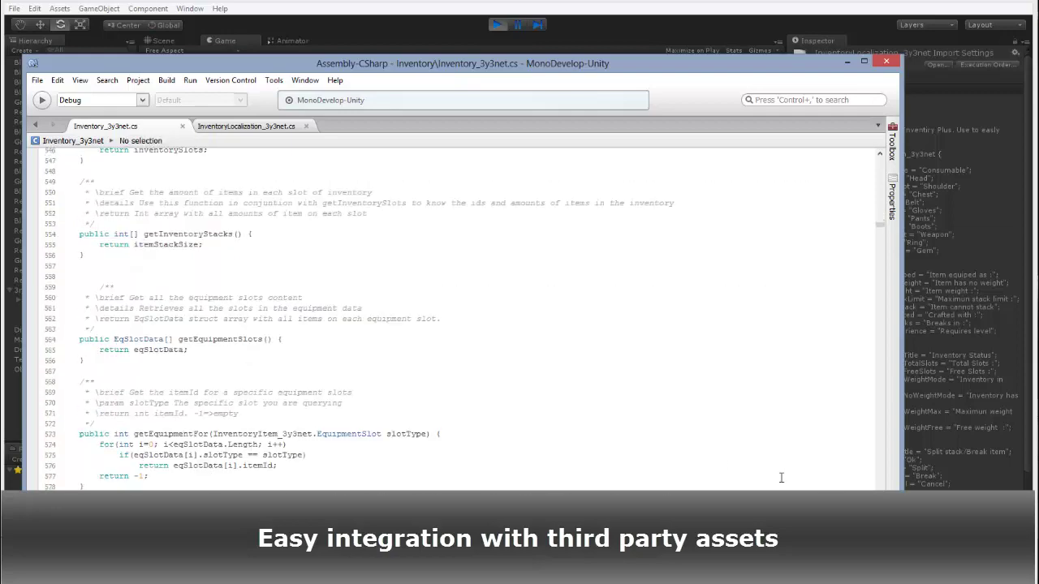
click(251, 128)
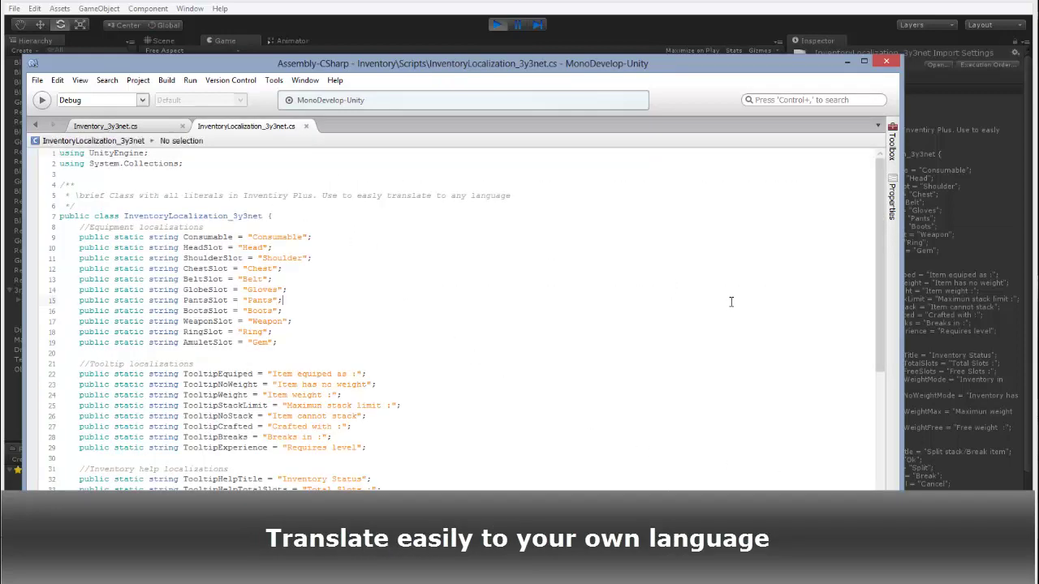
Step: Scroll down through the InventoryLocalization_3y3net.cs strings and back up to line 1
scroll(778, 280, down, 3)
scroll(778, 280, down, 4)
scroll(777, 280, down, 2)
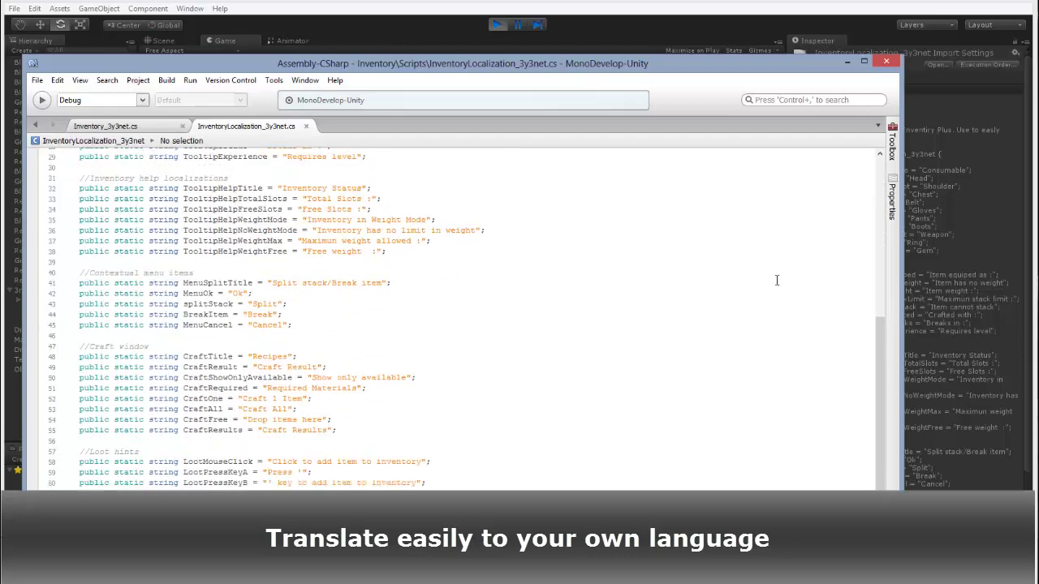
scroll(770, 280, up, 3)
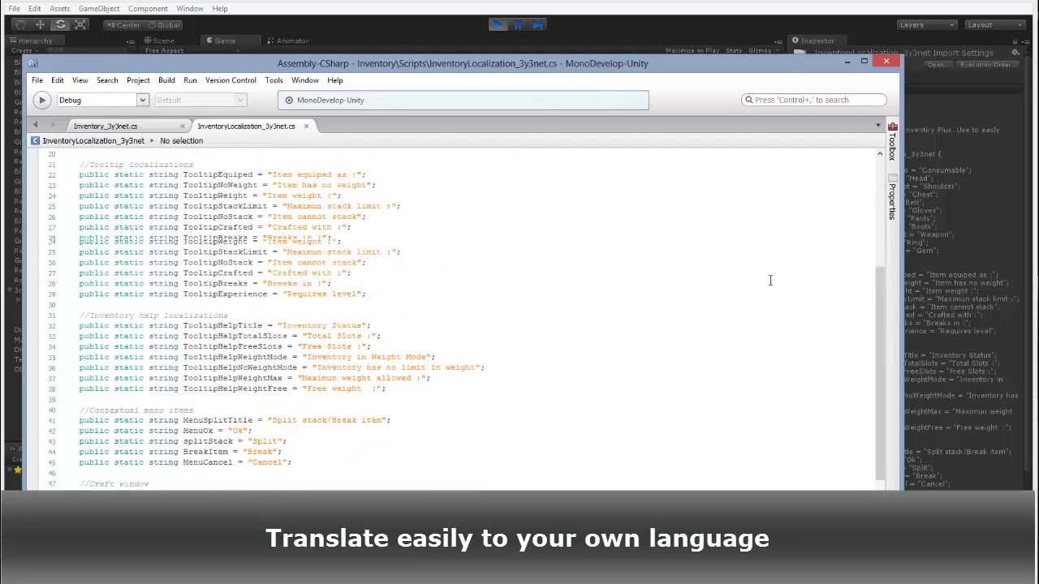
scroll(766, 280, up, 5)
scroll(764, 280, up, 1)
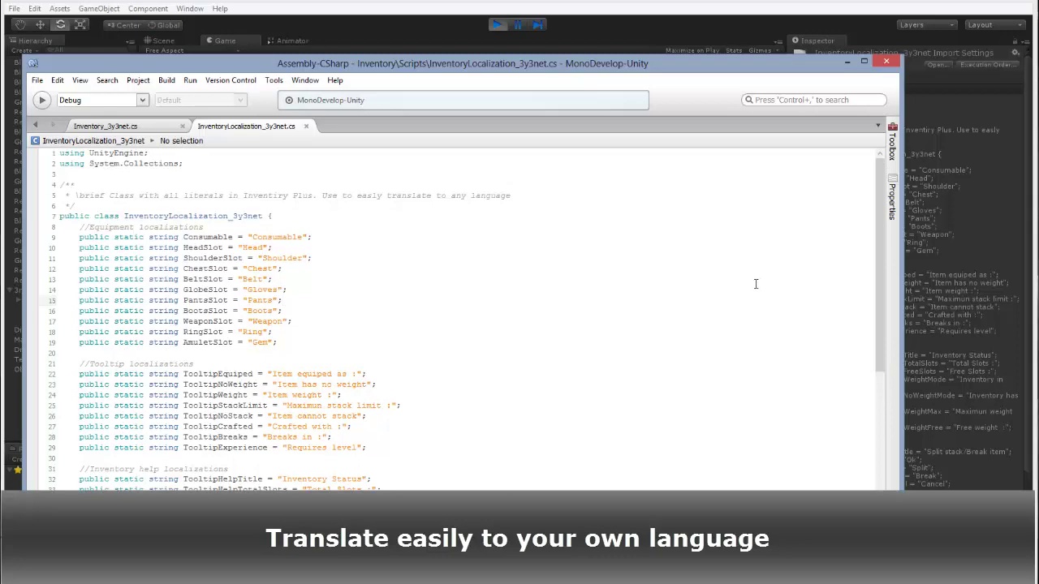